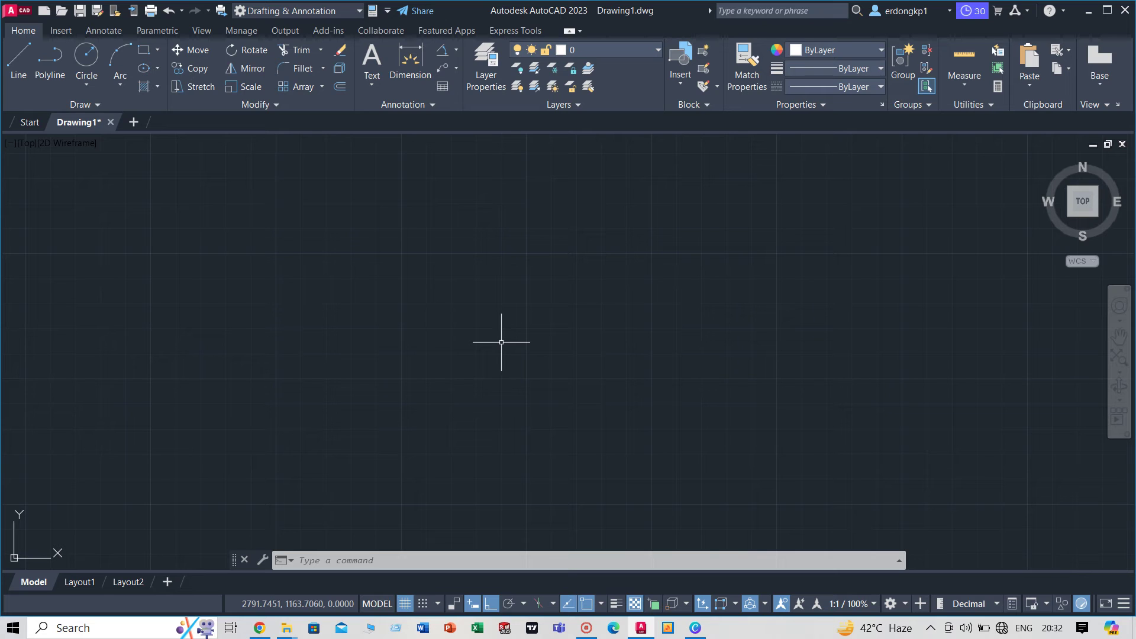
- Draw a diameter-18 circle at the chosen centre point
key("Return")
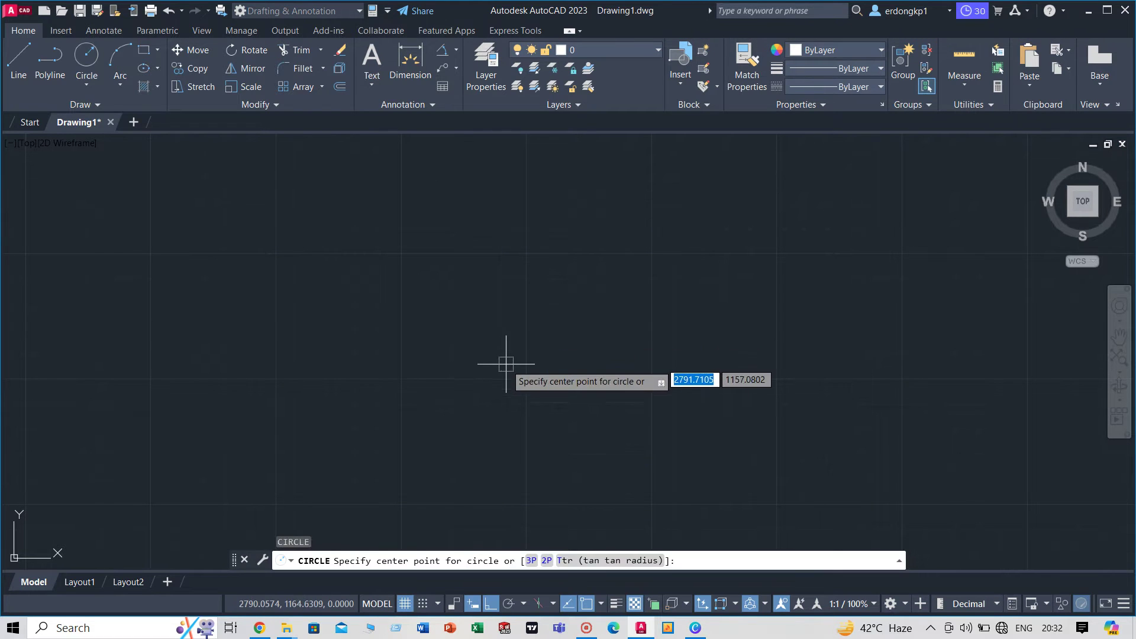
left_click(507, 372)
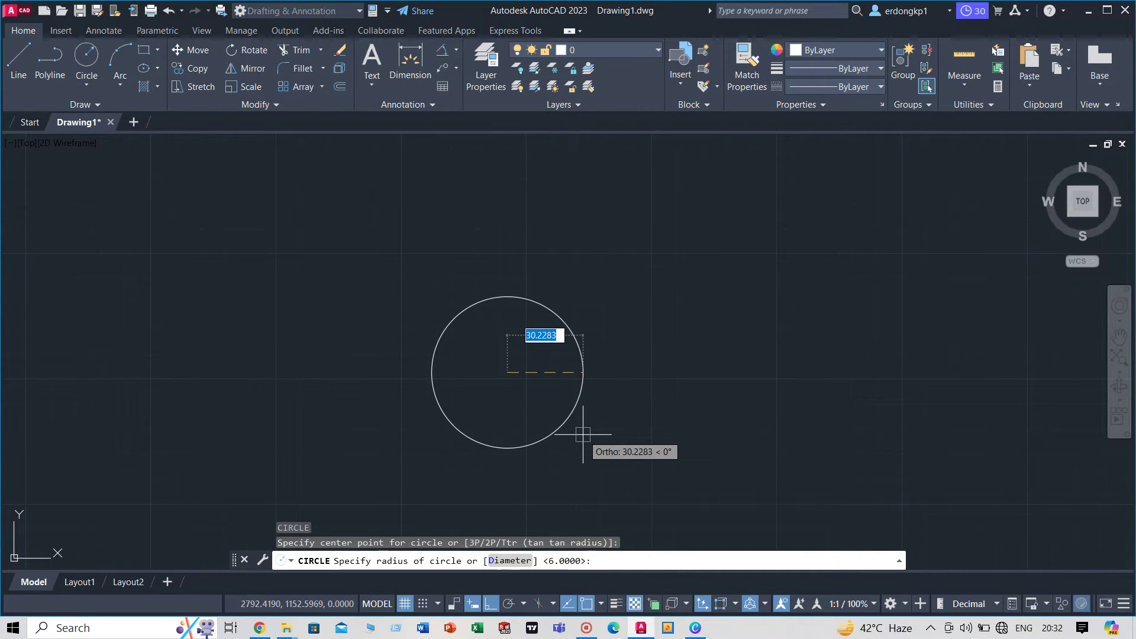
type("d")
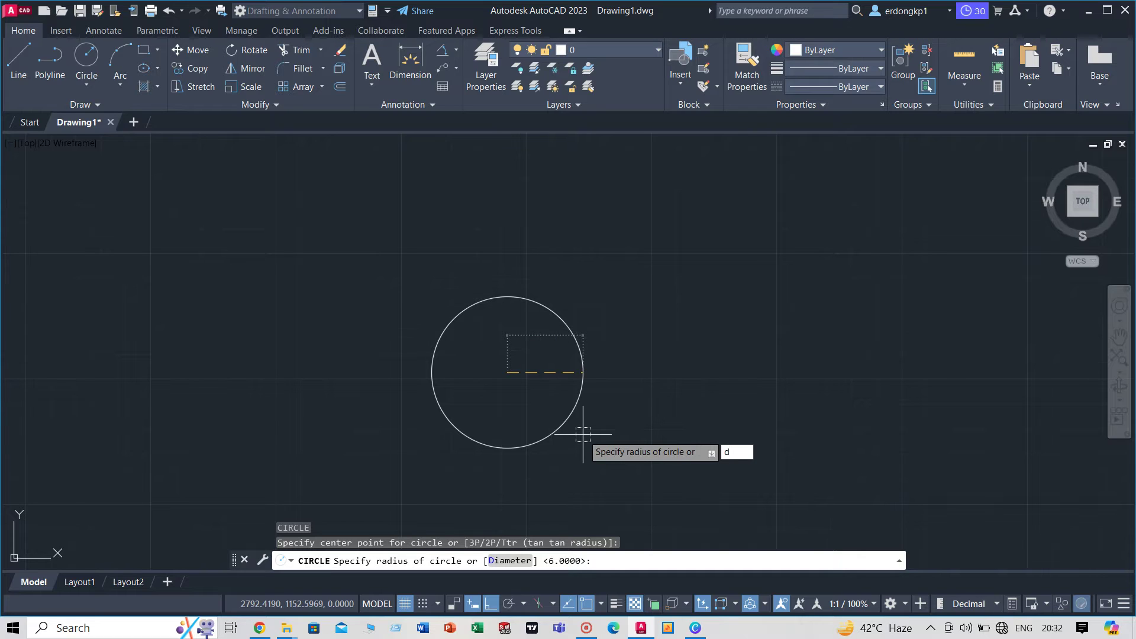
key("Return")
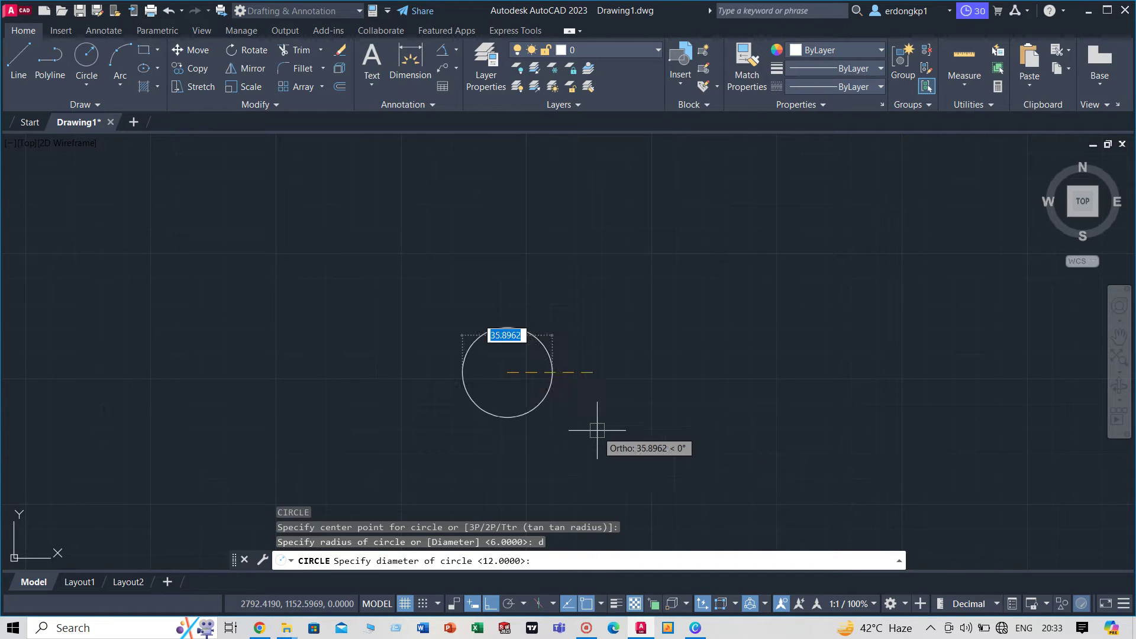
type("18")
key("Return")
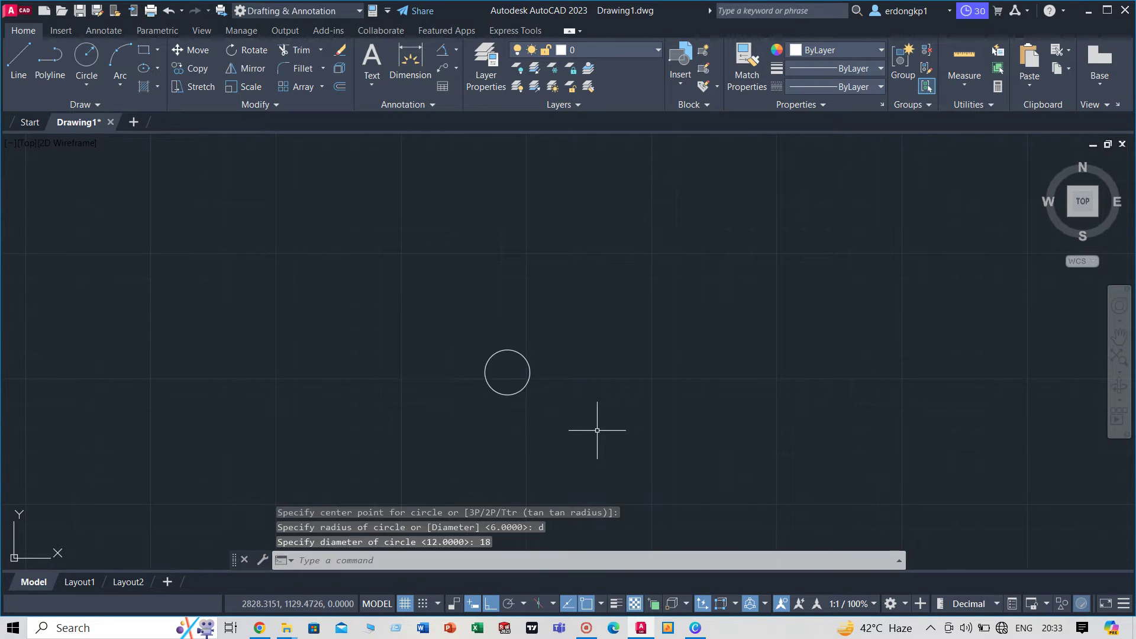
scroll(500, 379, "up", 1)
- Add circles of radius 12, 3 and 6 at the same centre, then select the two smallest
key("Return")
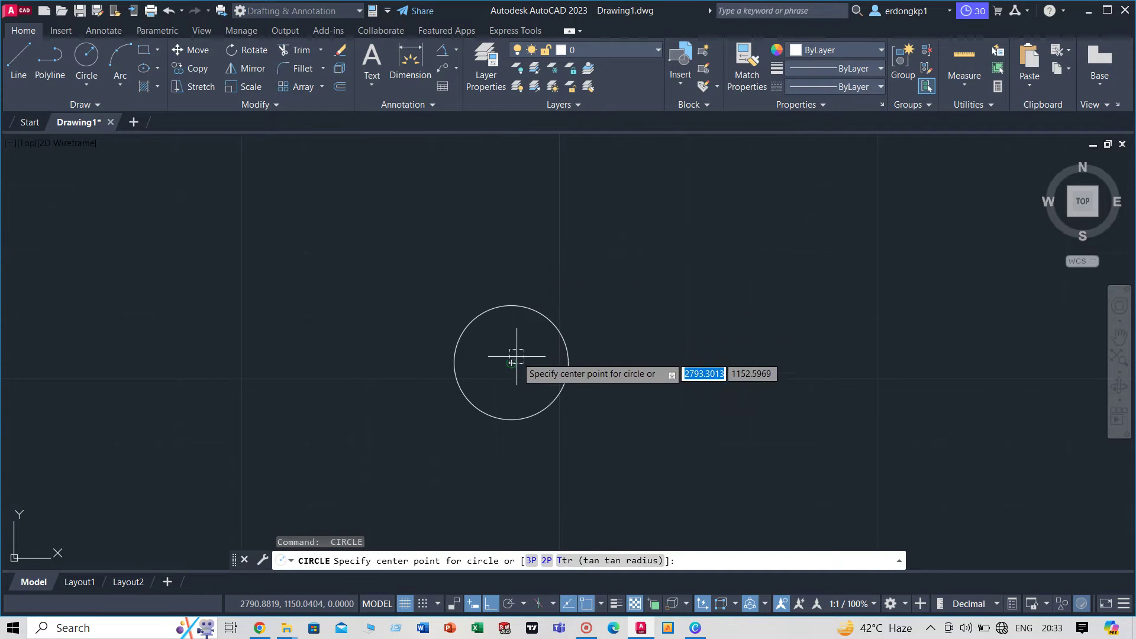
left_click(511, 363)
type("12")
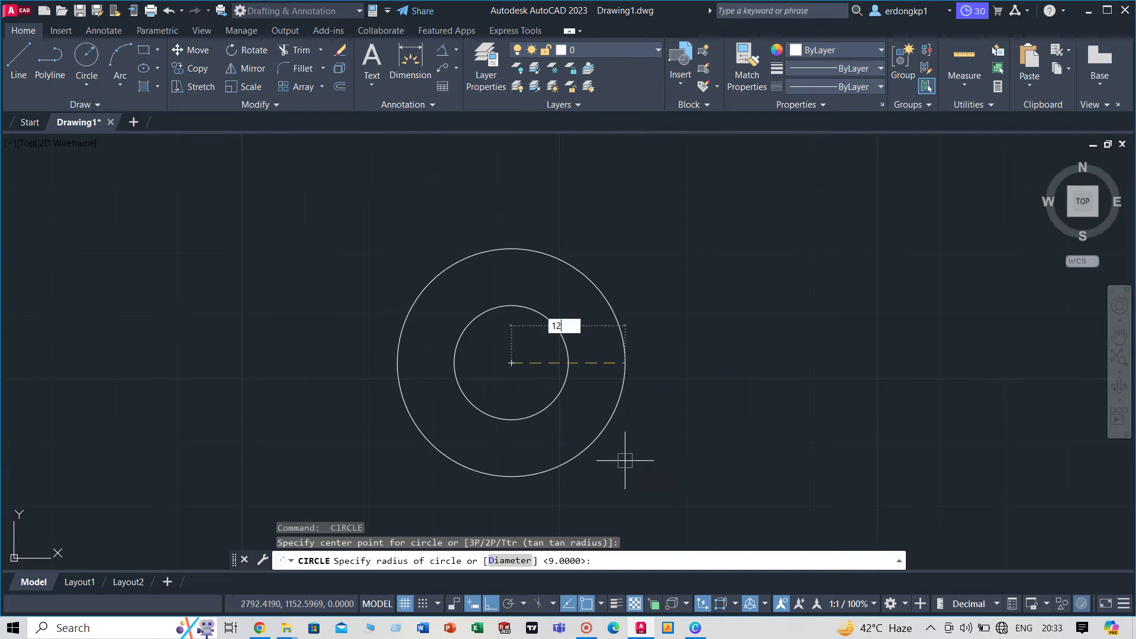
key("Return")
key("Return")
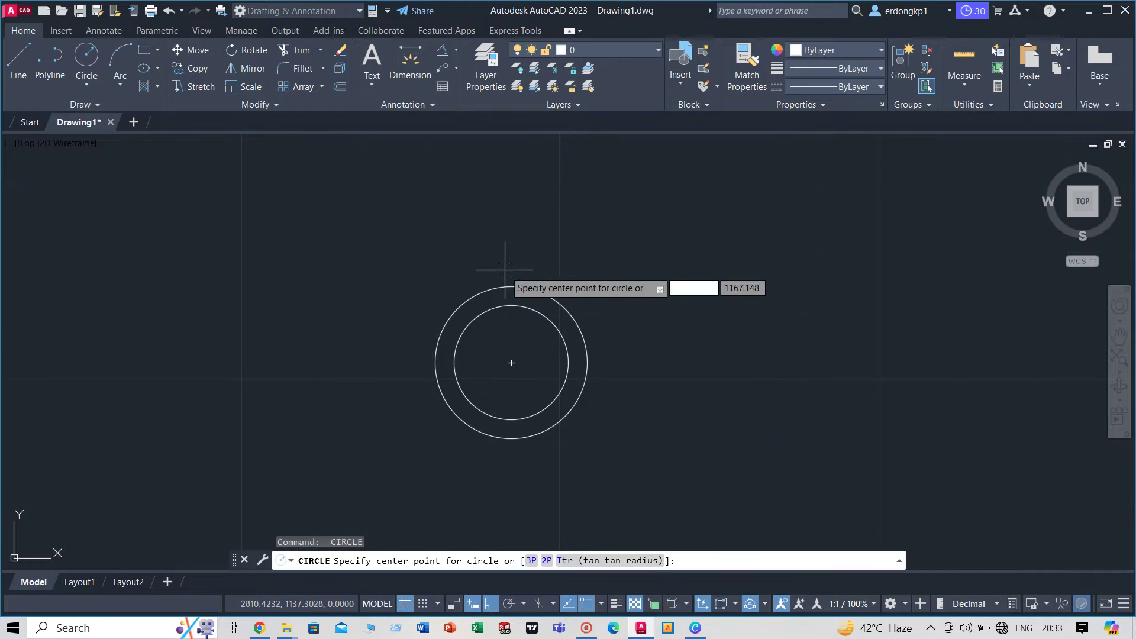
left_click(512, 363)
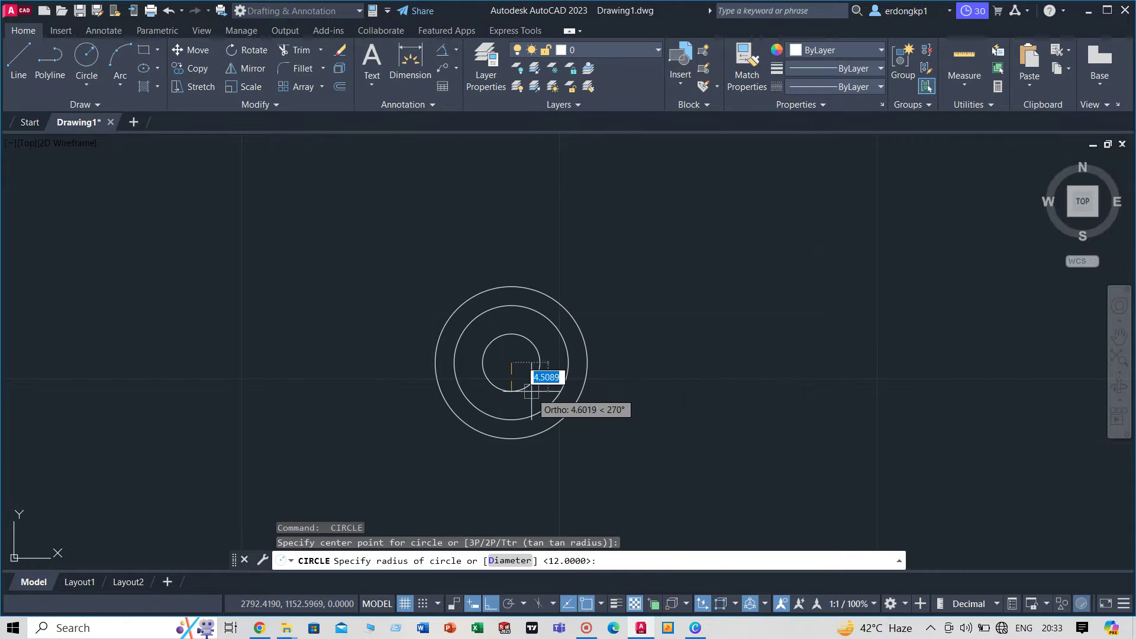
type("3")
key("Return")
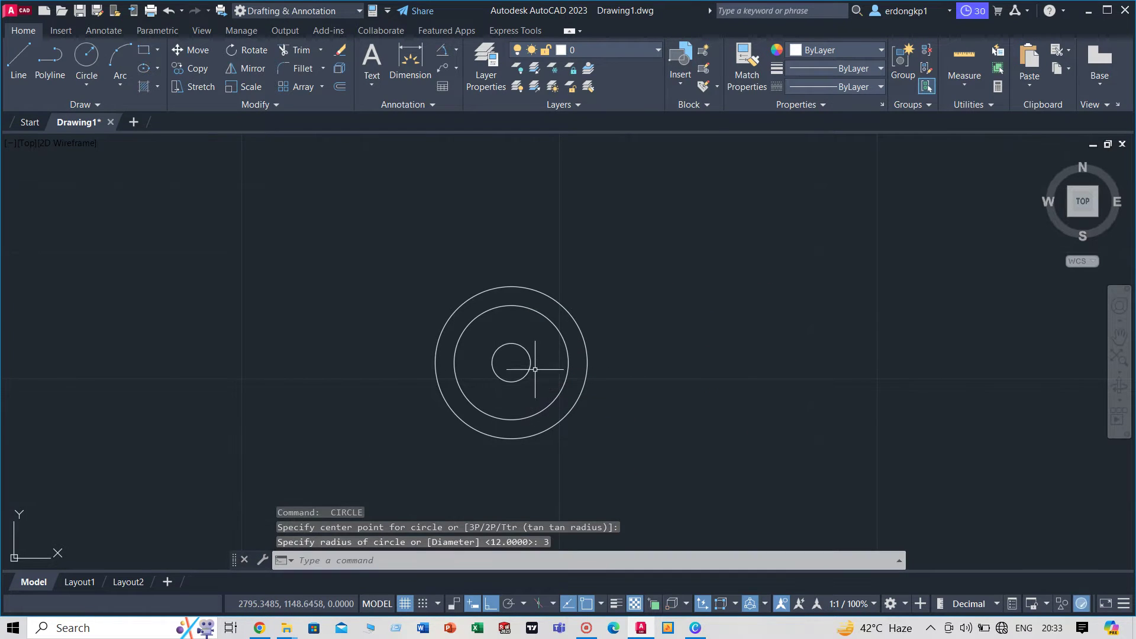
key("Return")
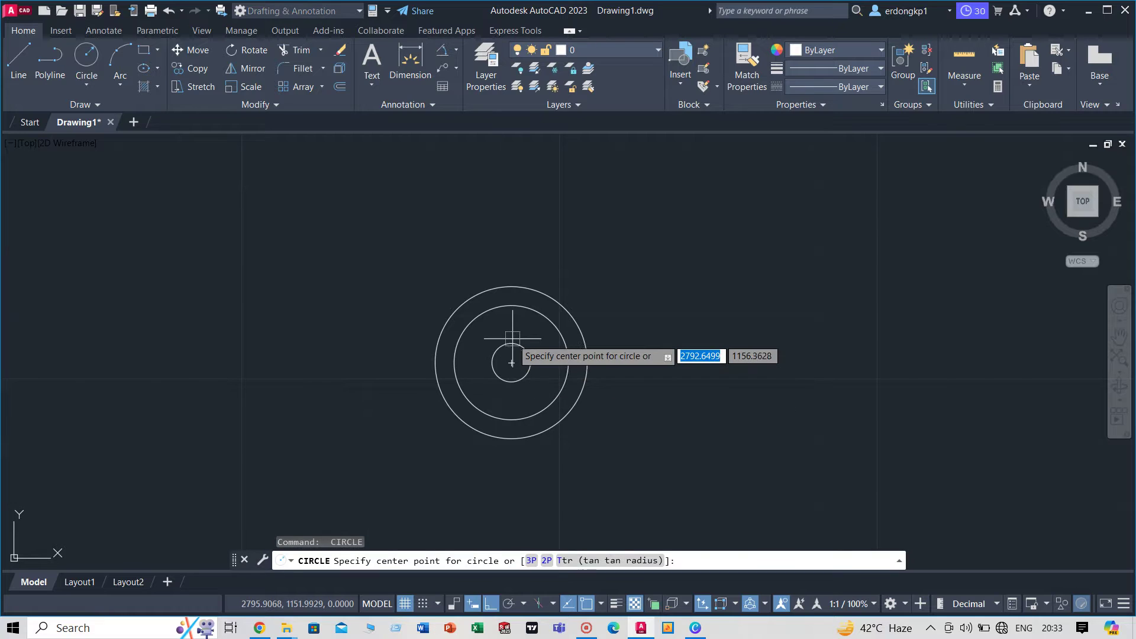
left_click(511, 363)
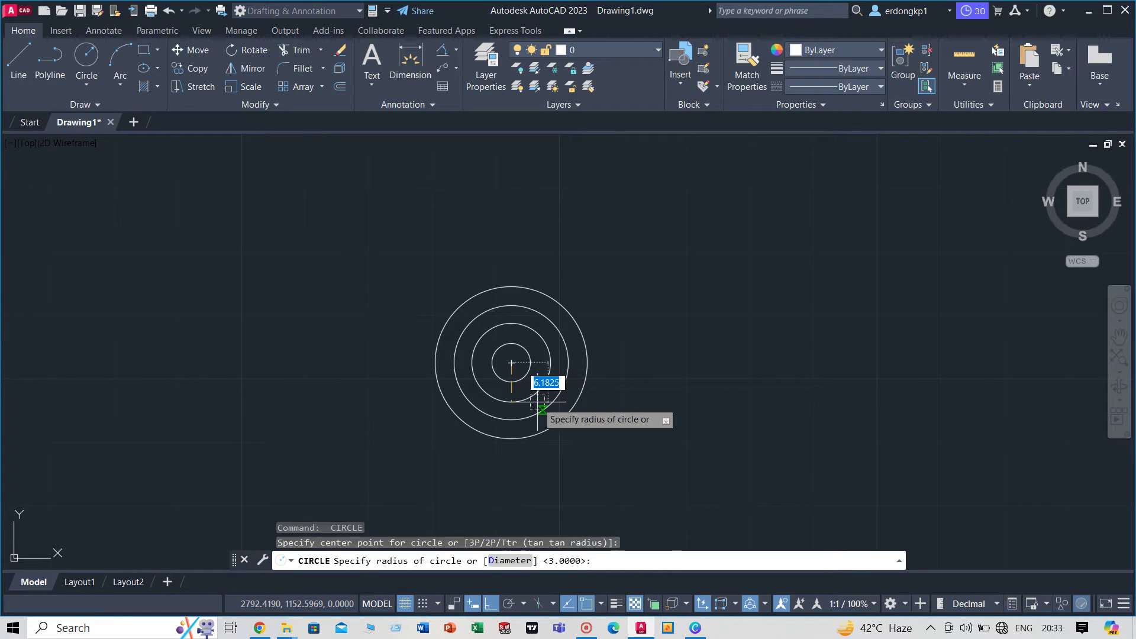
type("6")
key("Return")
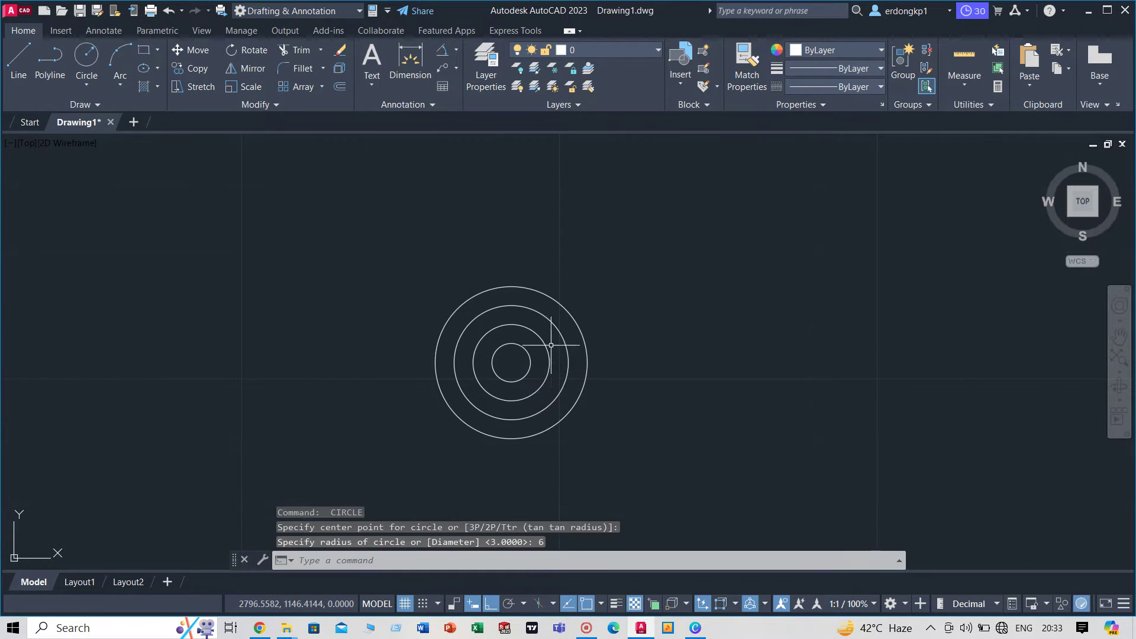
left_click_drag(551, 345, 518, 371)
type("m")
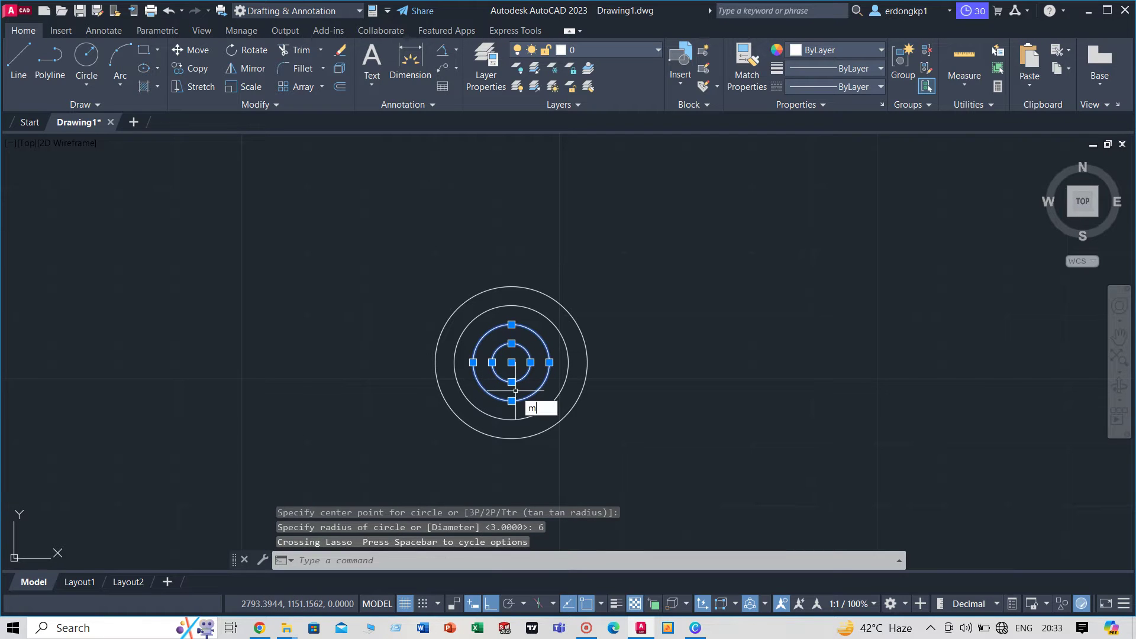
- Move the radius-3 and radius-6 circles 48 units straight up from the shared centre
key("Return")
left_click(511, 362)
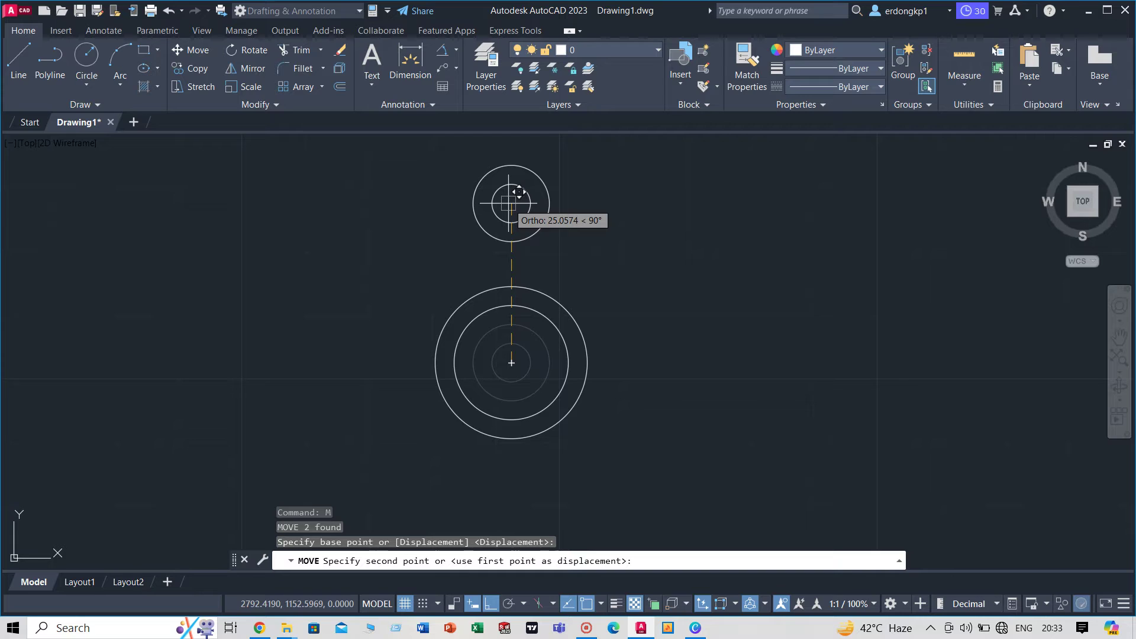
type("4")
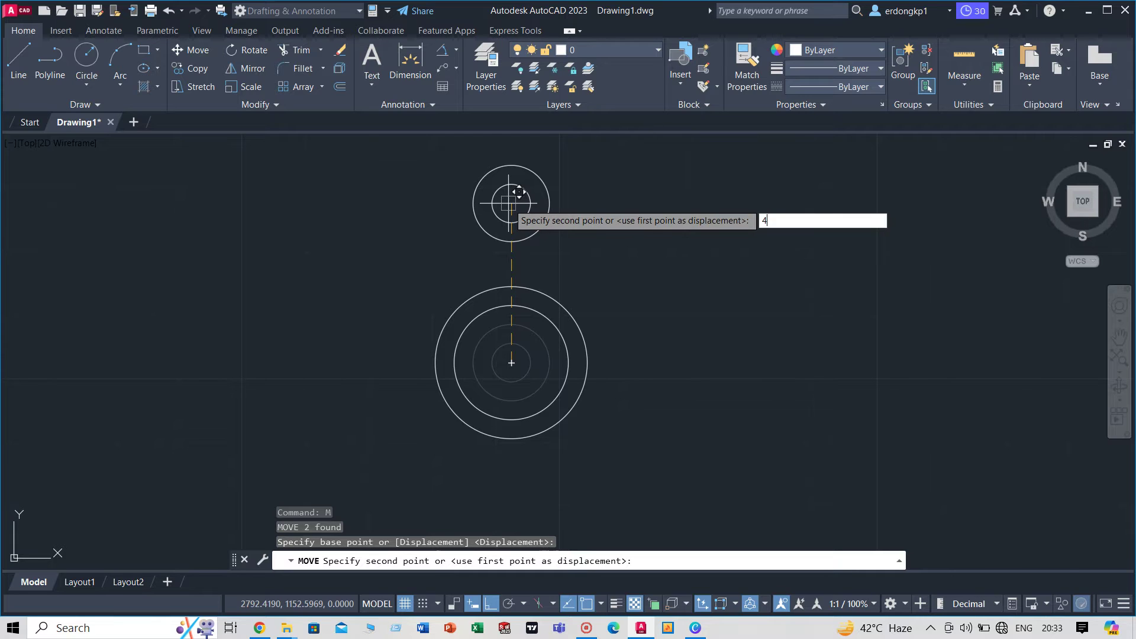
type("8")
key("Return")
scroll(508, 203, "down", 1)
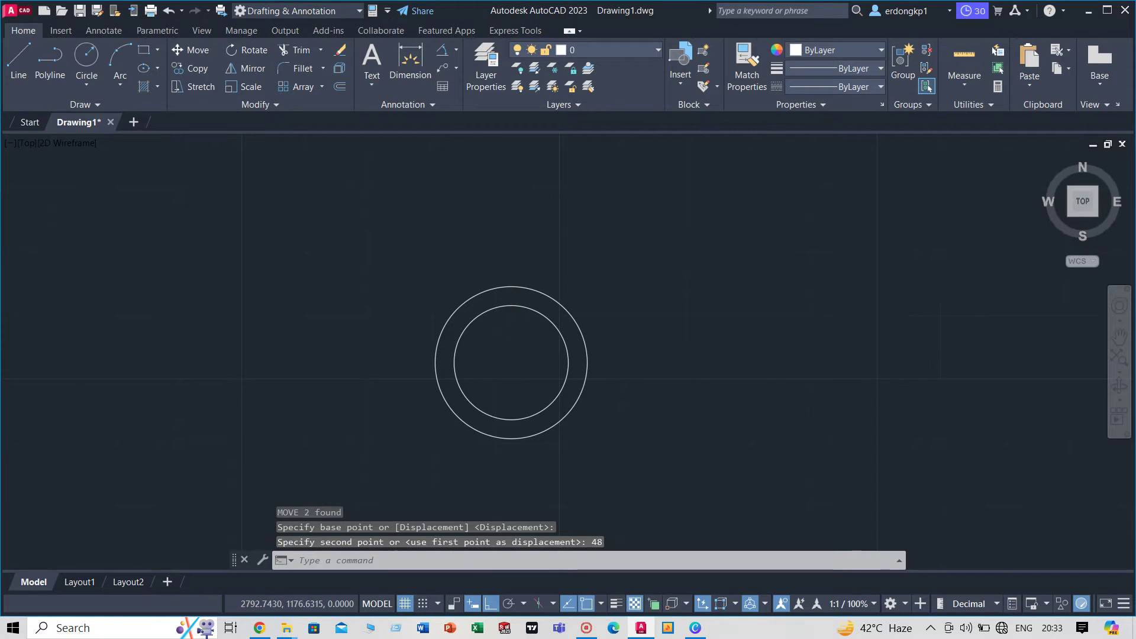
scroll(571, 225, "down", 1)
scroll(566, 275, "down", 2)
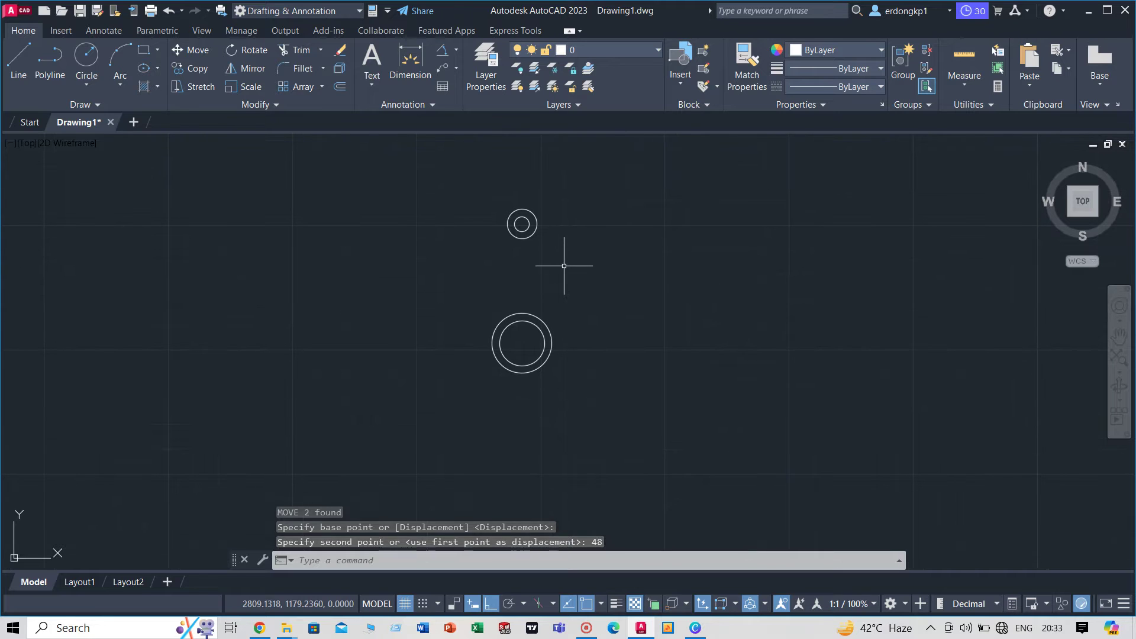
type("l")
key("Return")
scroll(567, 249, "up", 1)
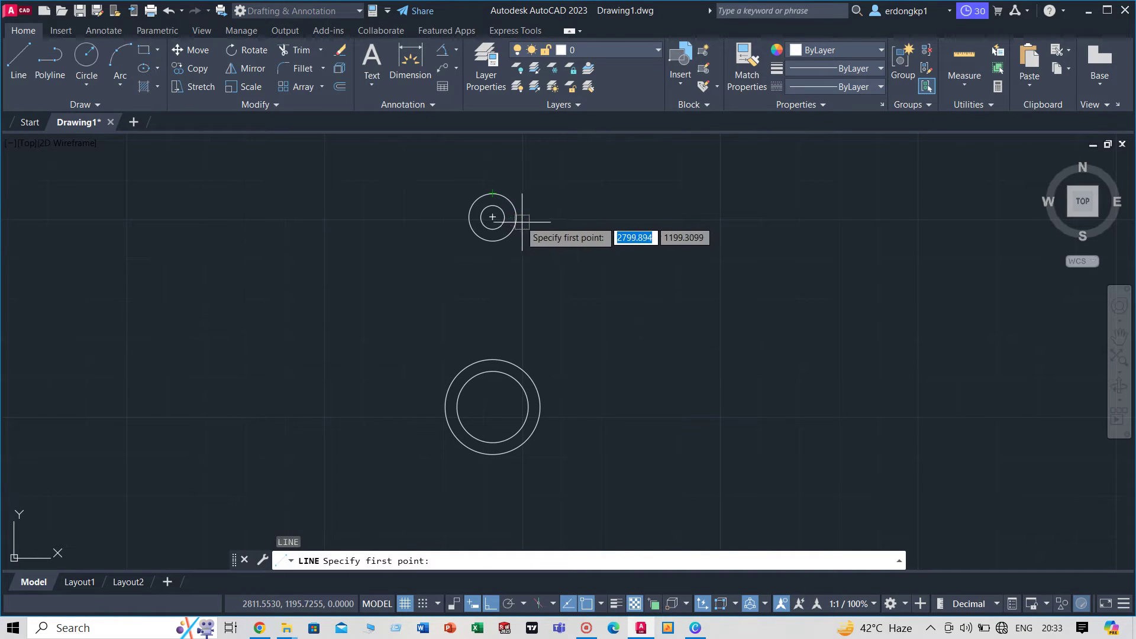
- Draw a vertical line down from the upper ring's right edge
left_click(516, 219)
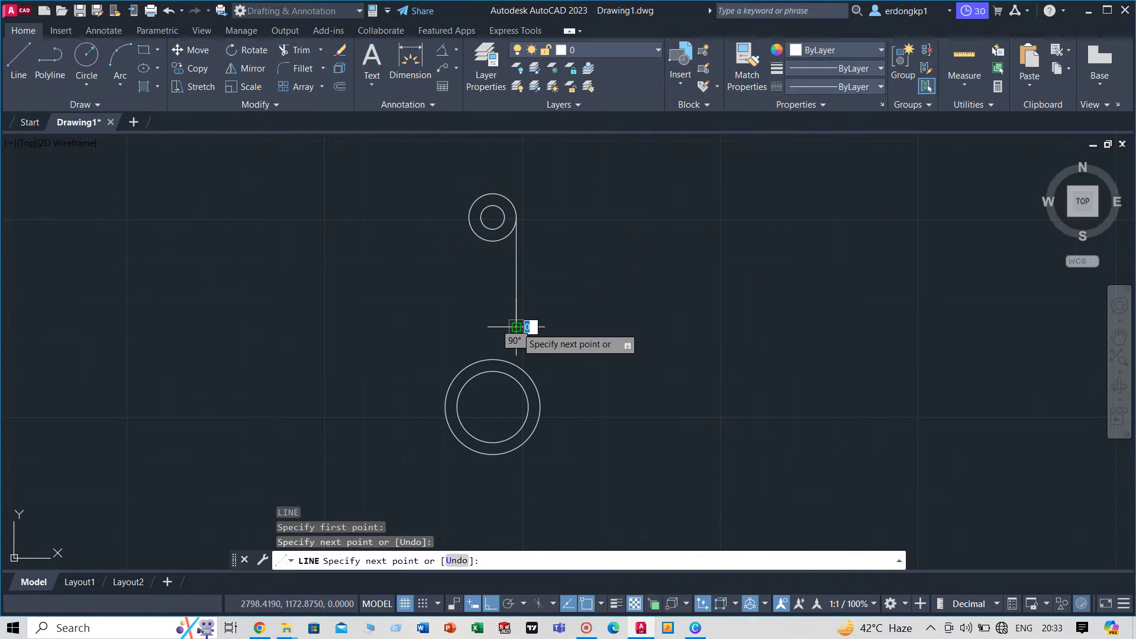
left_click(515, 327)
key("Escape")
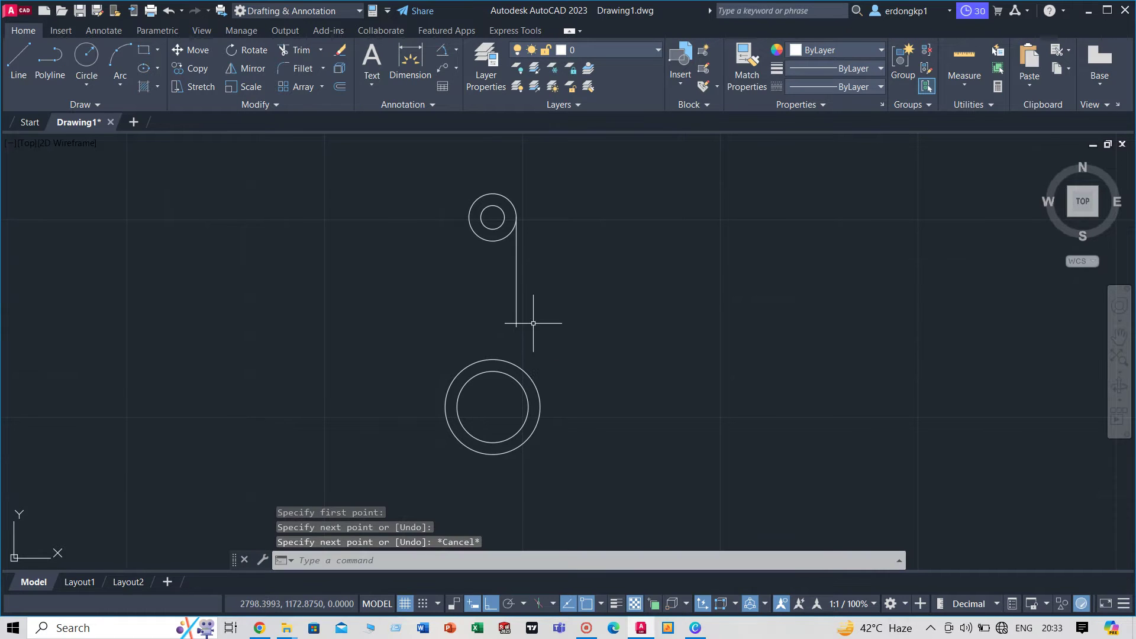
scroll(535, 308, "up", 2)
- Rotate the vertical line 10° about its top endpoint
left_click(529, 287)
left_click(487, 319)
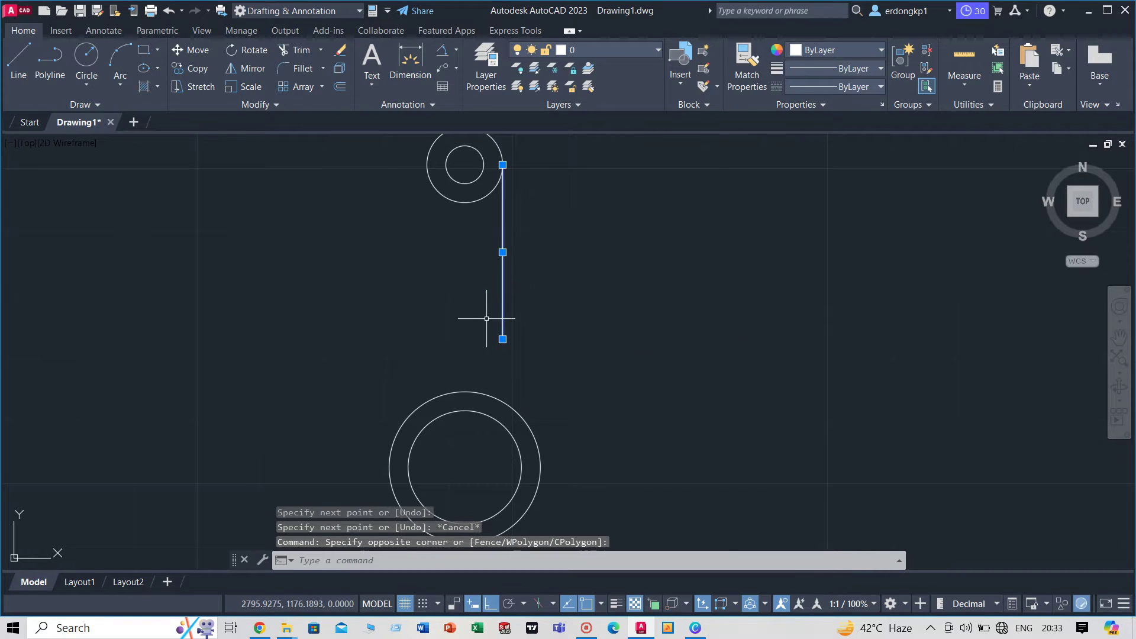
type("fo")
key("Return")
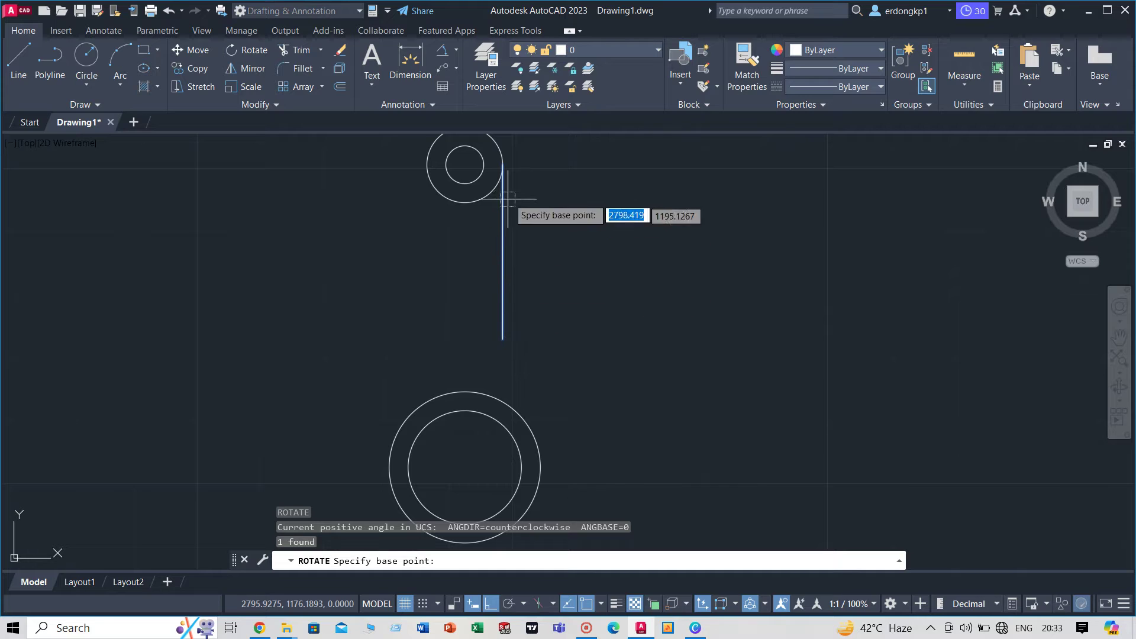
left_click(502, 164)
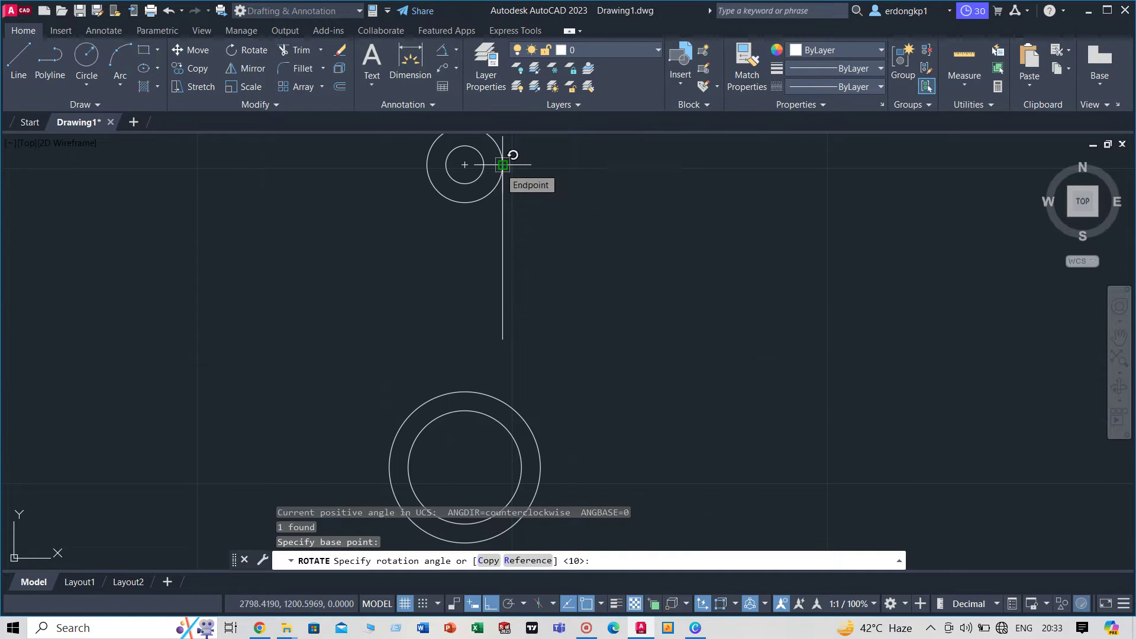
type("10")
key("Return")
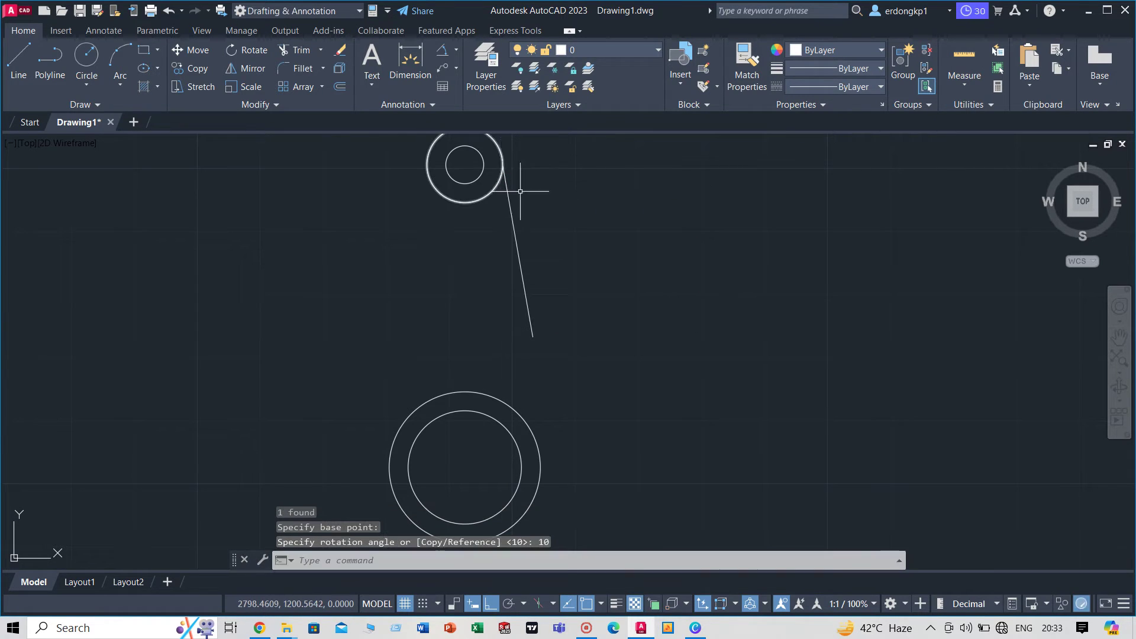
scroll(597, 230, "down", 2)
scroll(525, 203, "up", 3)
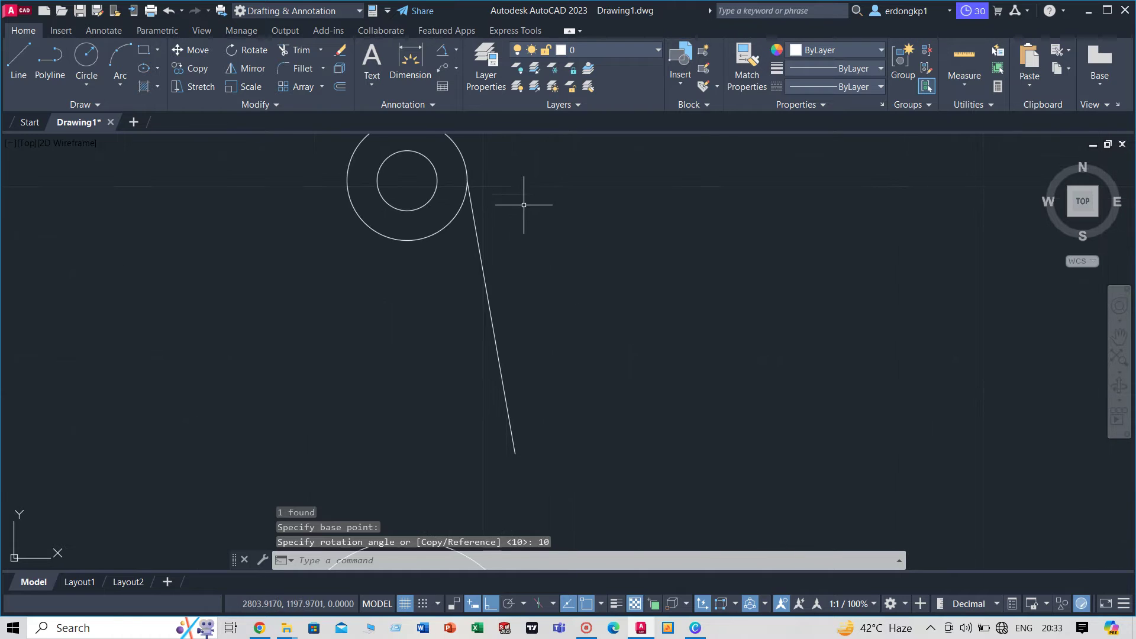
scroll(482, 178, "up", 4)
scroll(421, 185, "up", 3)
scroll(422, 185, "down", 2)
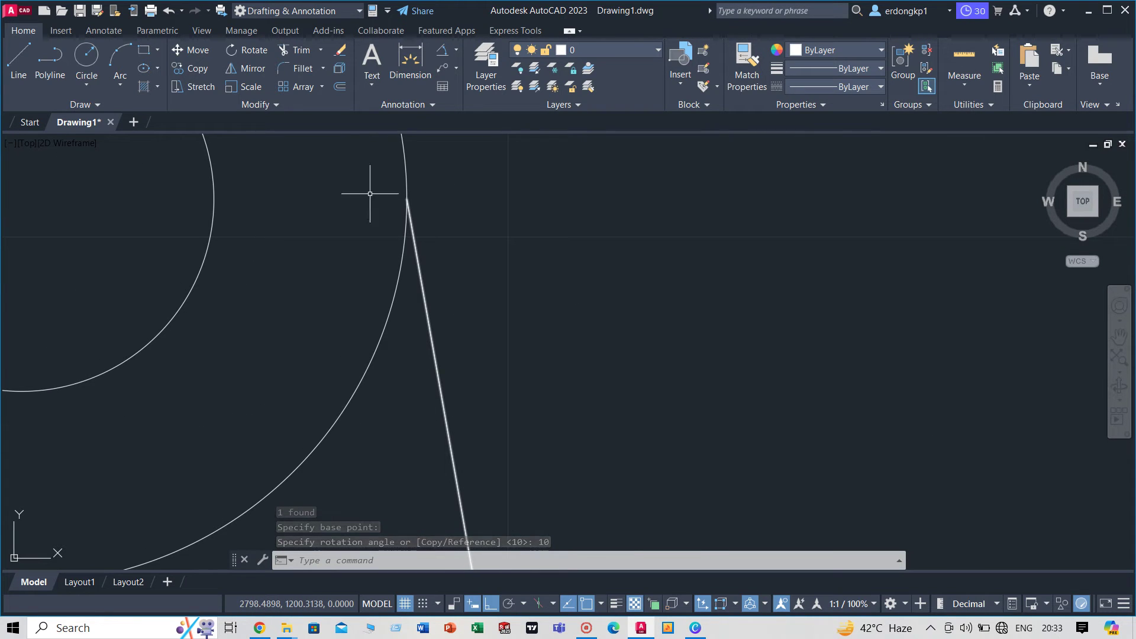
scroll(468, 213, "down", 2)
scroll(592, 267, "down", 2)
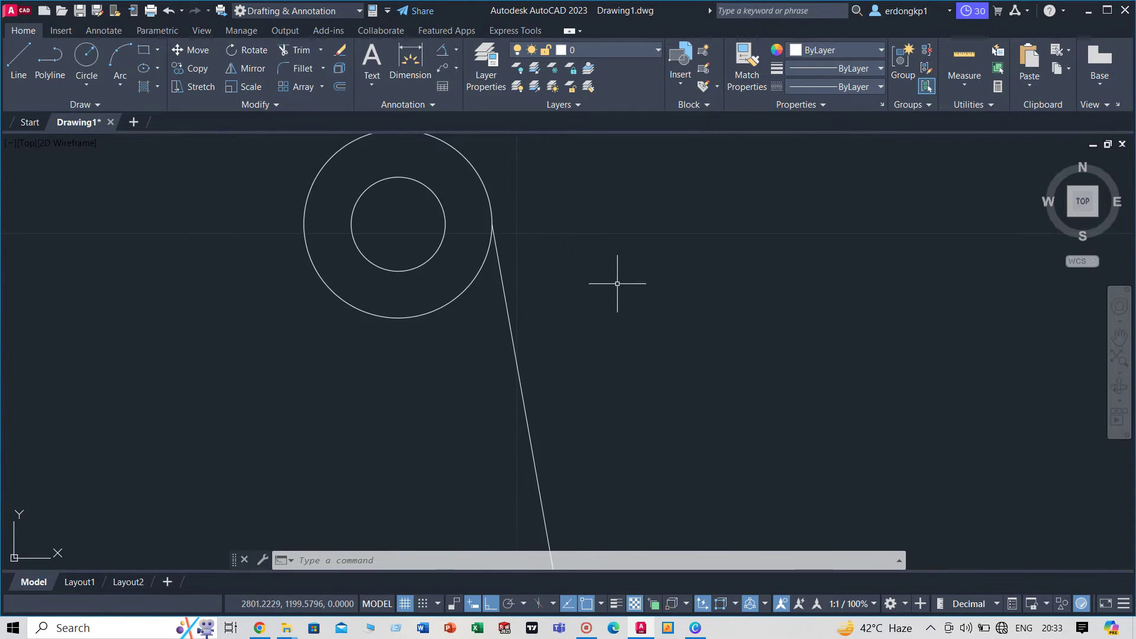
scroll(570, 246, "down", 2)
scroll(604, 306, "up", 1)
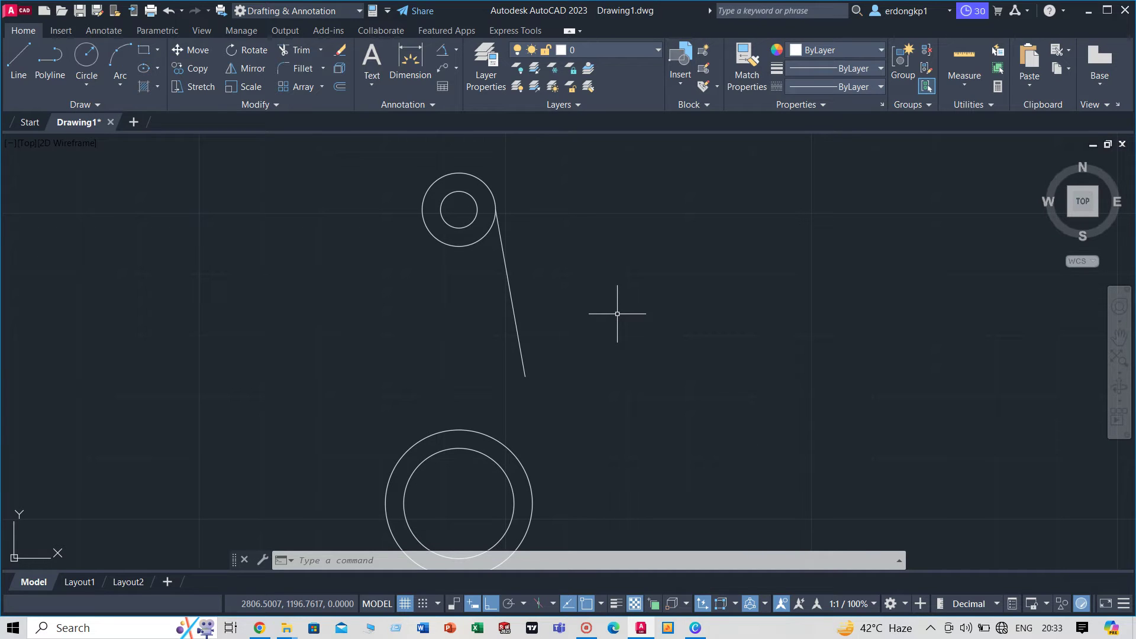
type("L")
- Draw a line tangent to the top radius-6 circle down to the rotated line's end
key("Return")
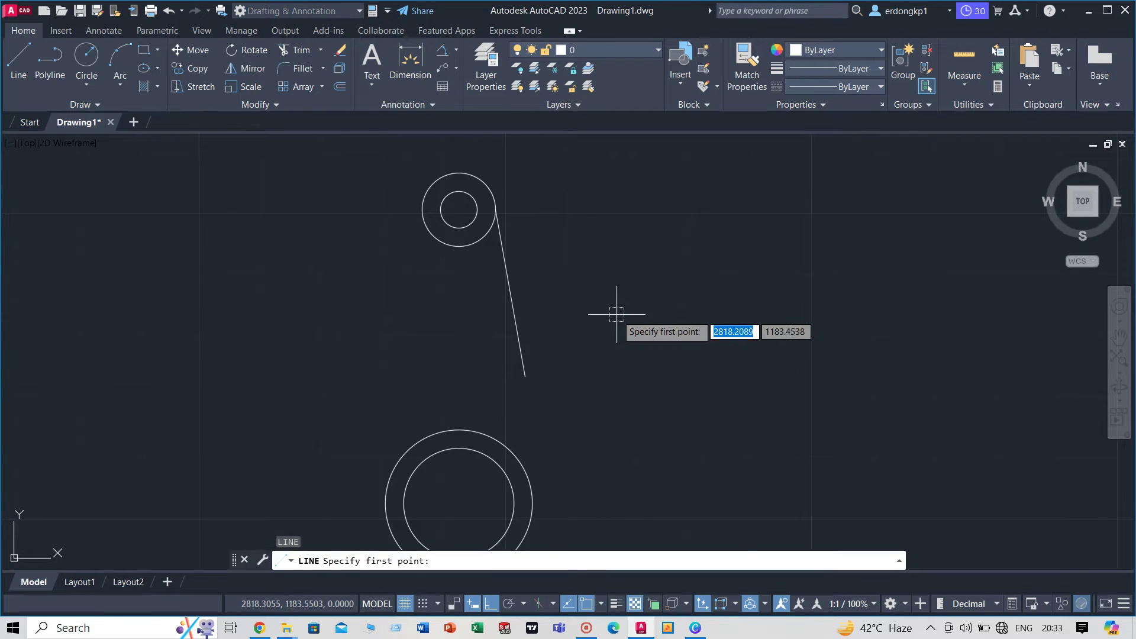
right_click(617, 314, "shift")
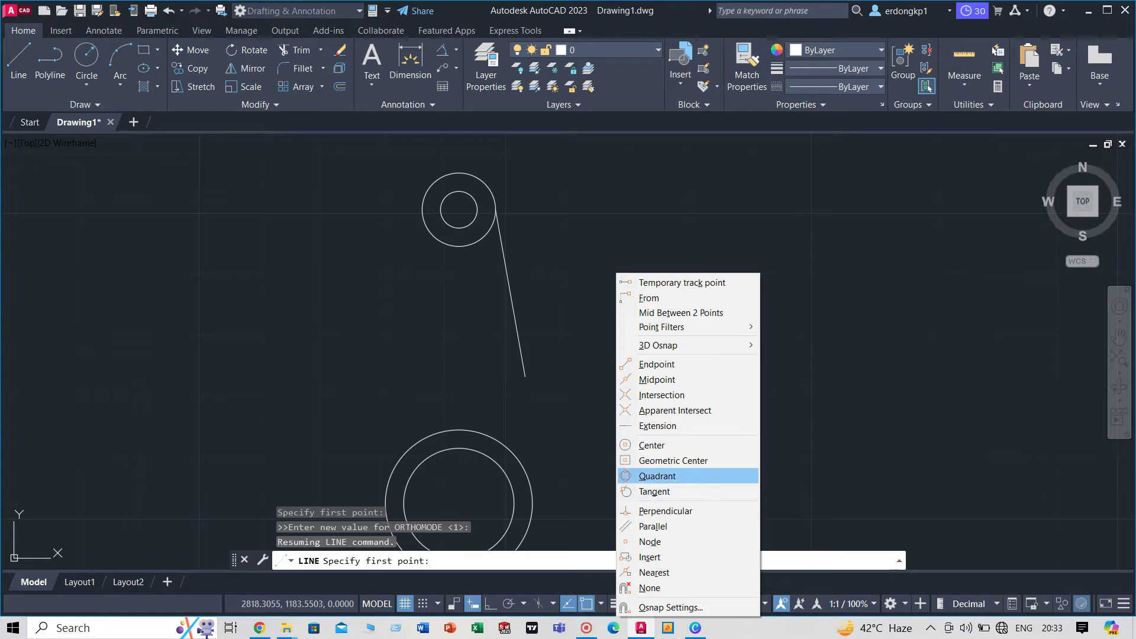
left_click(653, 491)
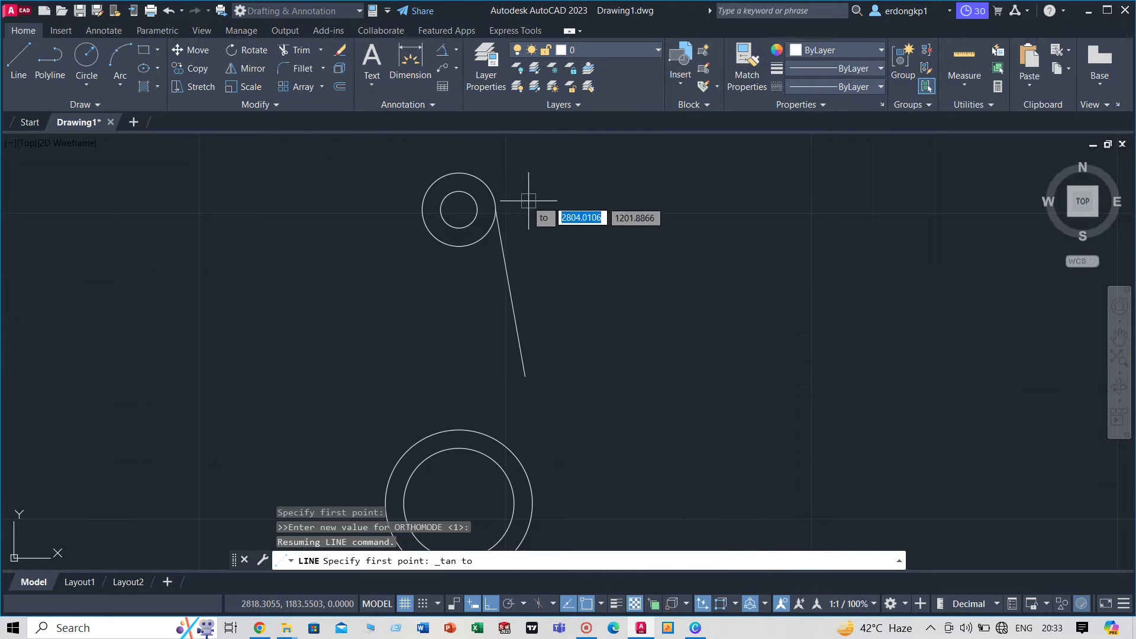
left_click(487, 186)
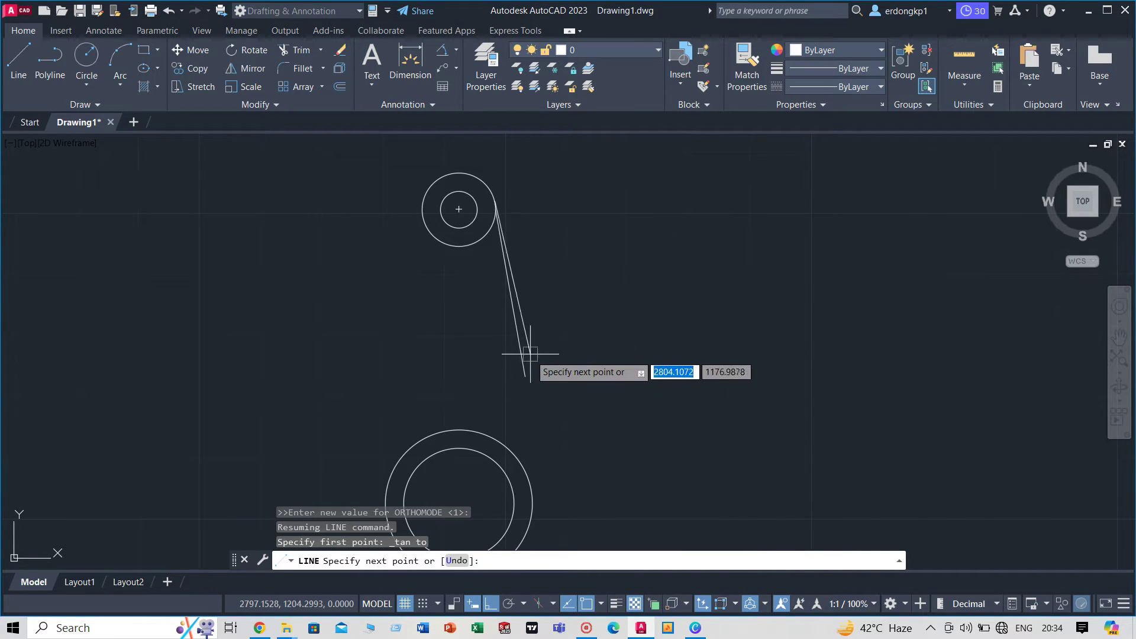
left_click(525, 377)
right_click(580, 313)
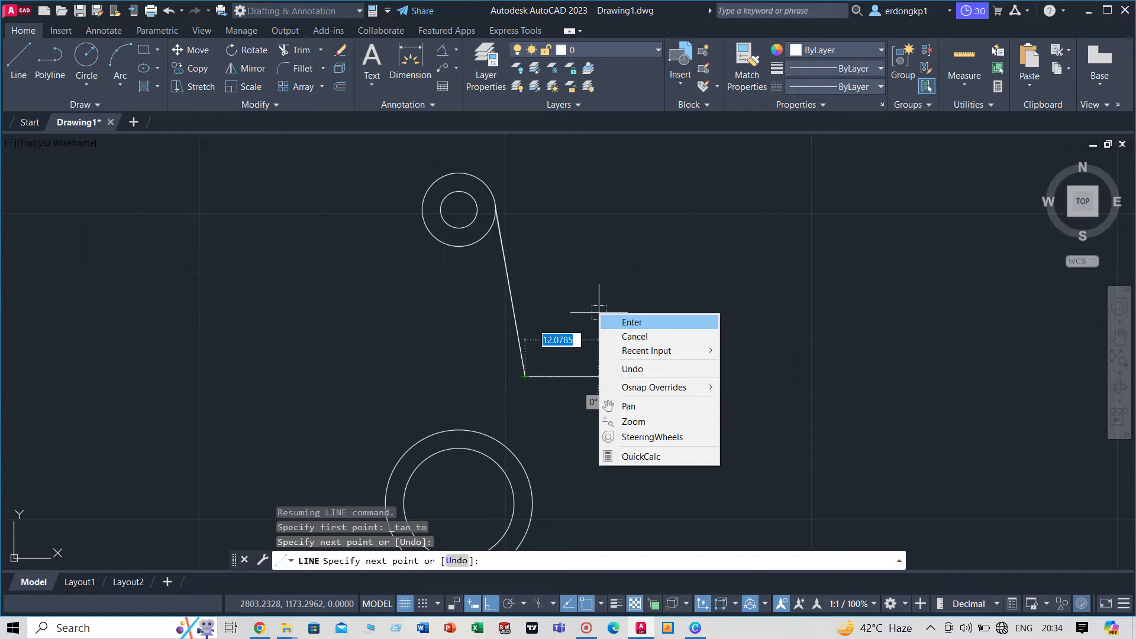
left_click(597, 318)
scroll(515, 243, "up", 6)
scroll(479, 202, "up", 2)
scroll(535, 295, "up", 2)
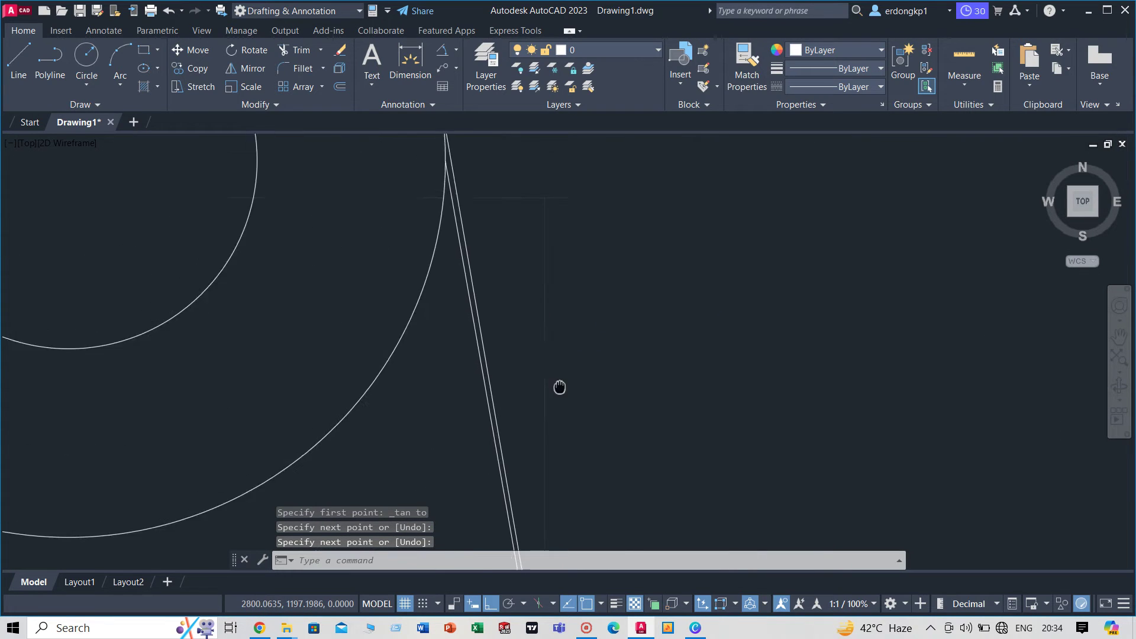
scroll(474, 266, "up", 2)
scroll(407, 178, "up", 1)
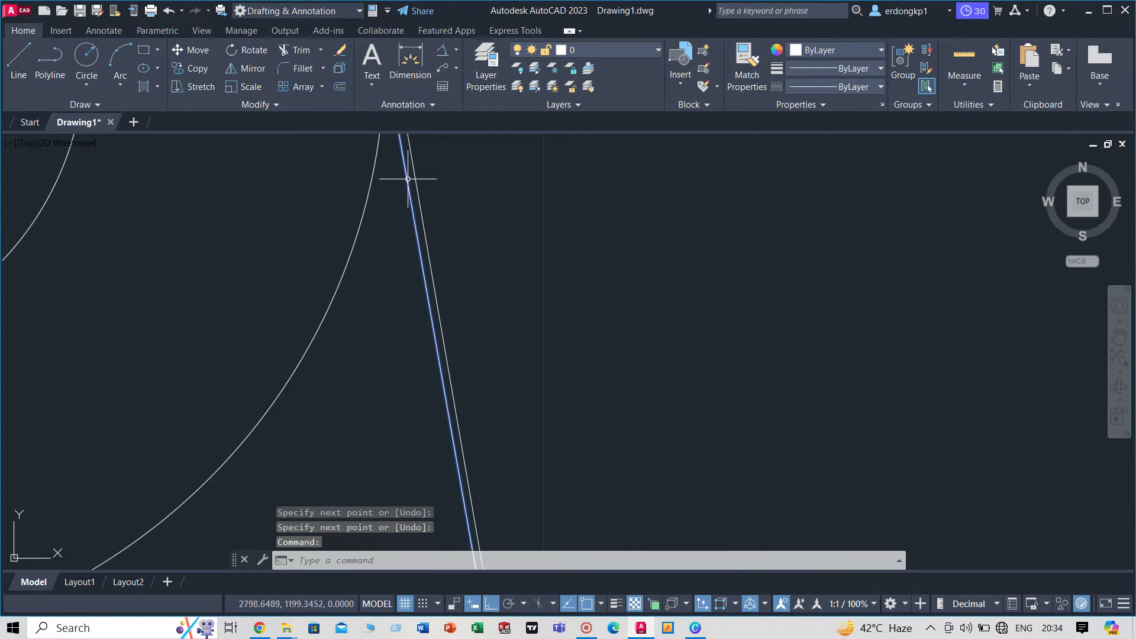
- Erase the old rotated line and select the new tangent line
key("Delete")
scroll(520, 210, "down", 3)
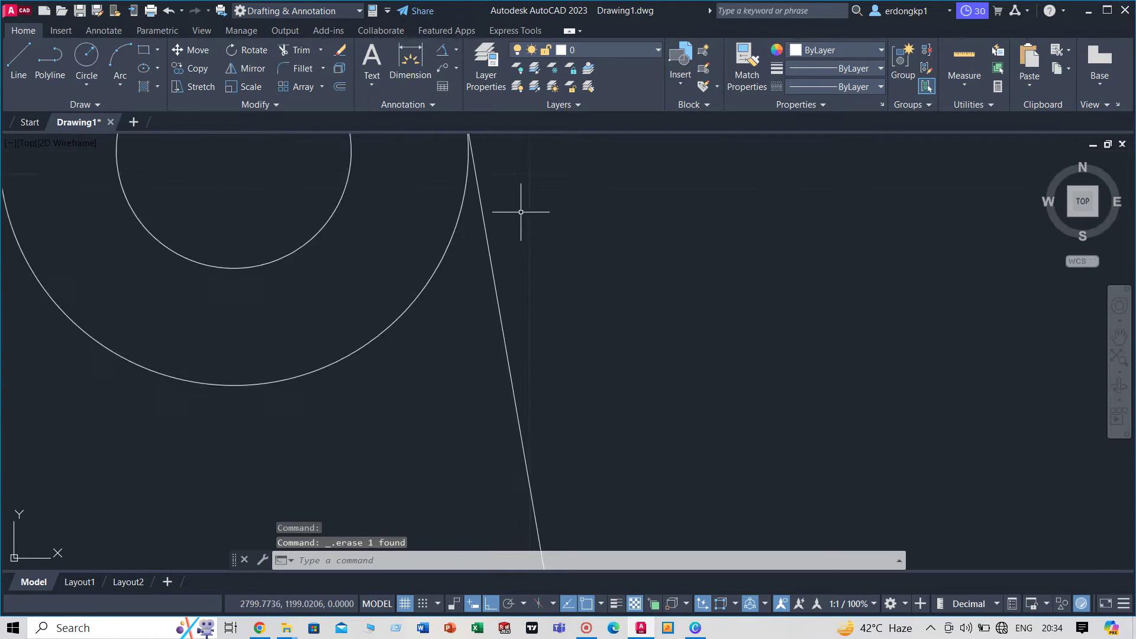
scroll(578, 223, "down", 2)
left_click(617, 272)
left_click(482, 381)
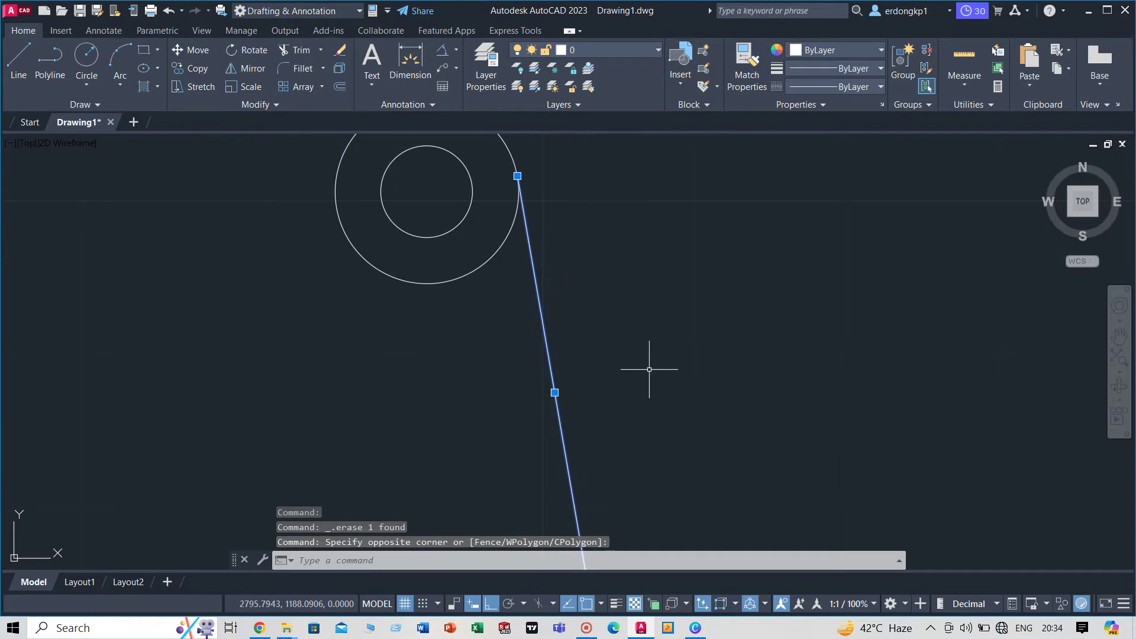
scroll(657, 370, "down", 2)
- Mirror the tangent line about the top circle's vertical centreline, keeping the original
type("i")
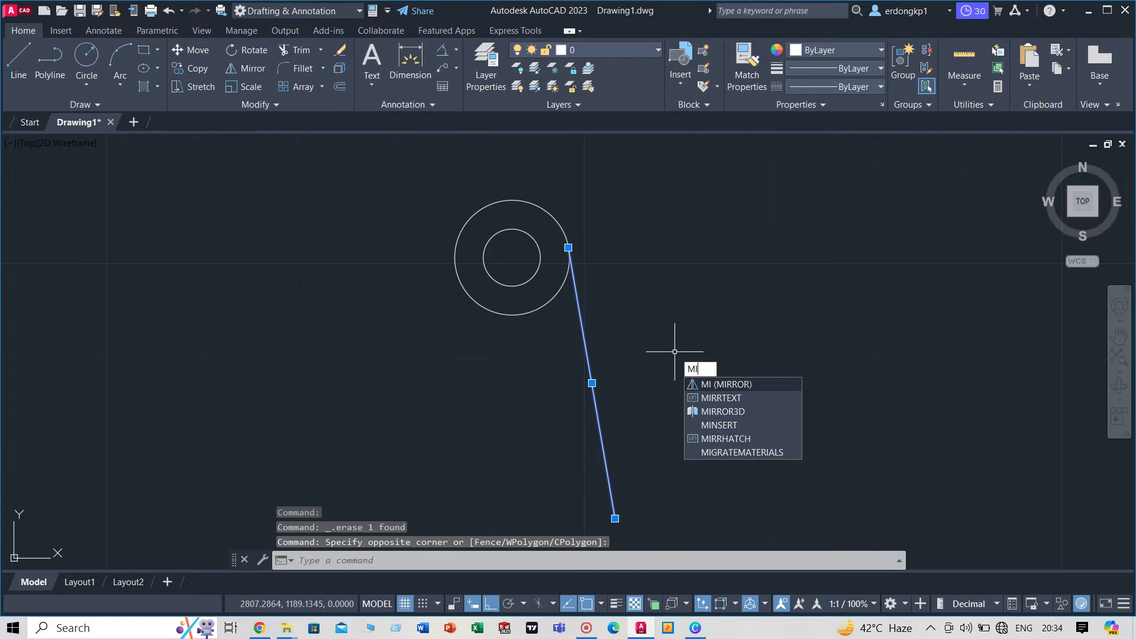
key("Return")
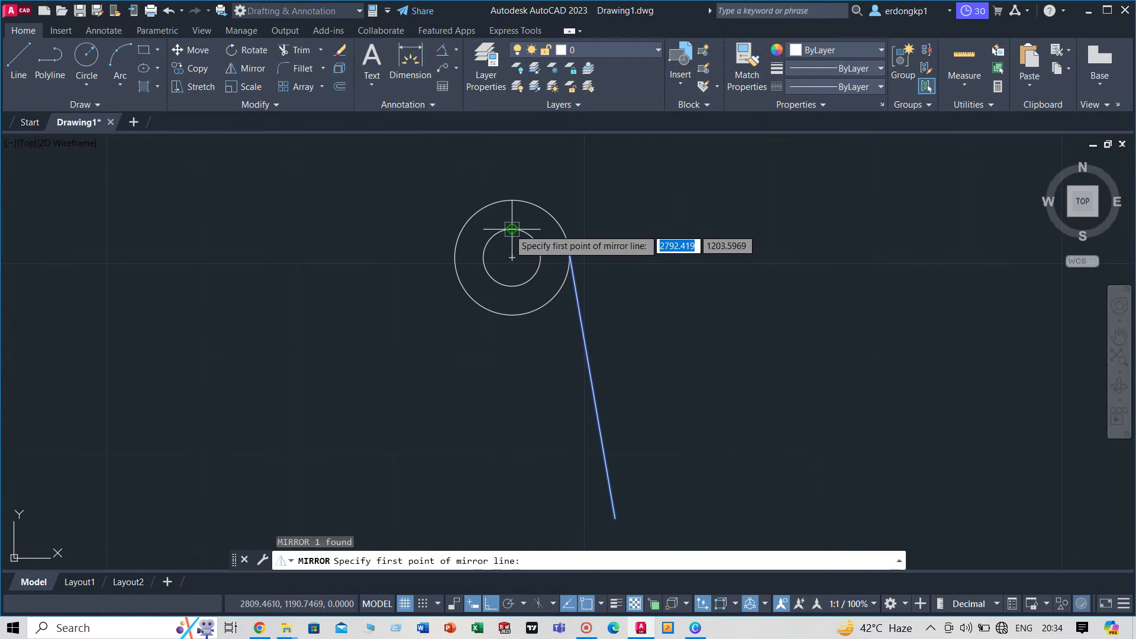
left_click(512, 229)
left_click(513, 268)
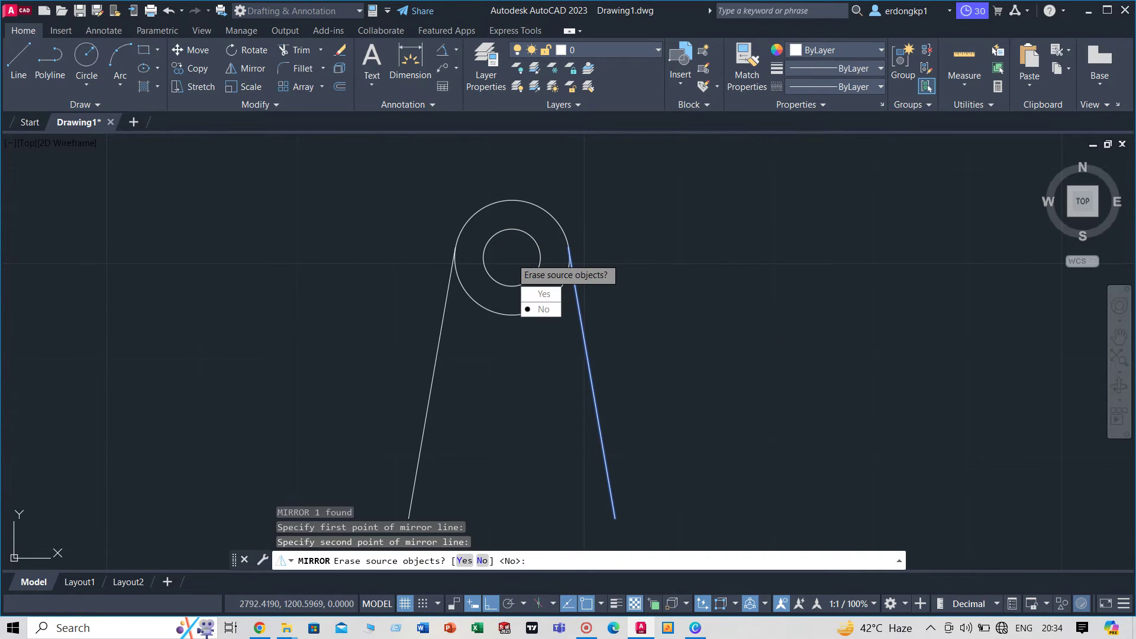
left_click(540, 309)
scroll(616, 337, "down", 5)
scroll(705, 388, "down", 2)
middle_click_drag(705, 388, 598, 255)
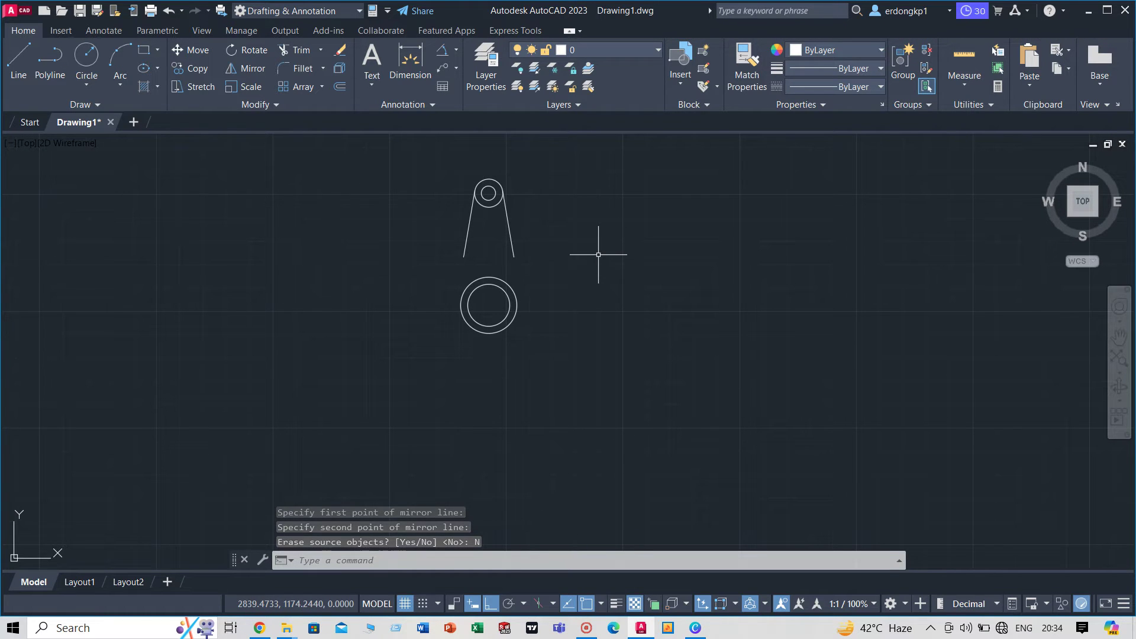
scroll(562, 251, "up", 2)
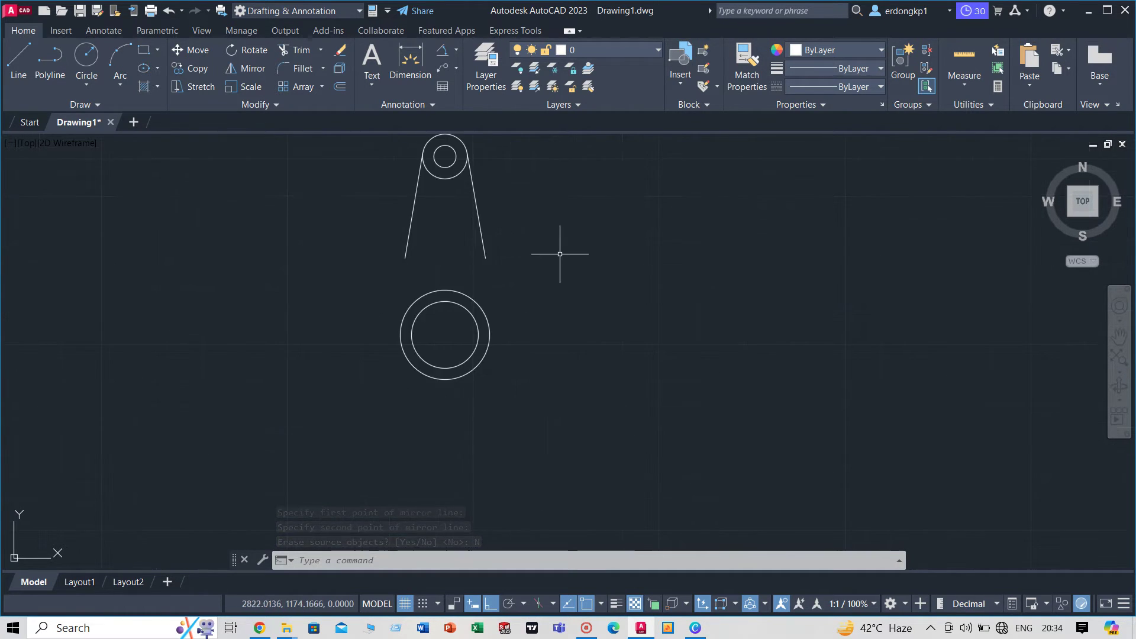
scroll(533, 233, "up", 2)
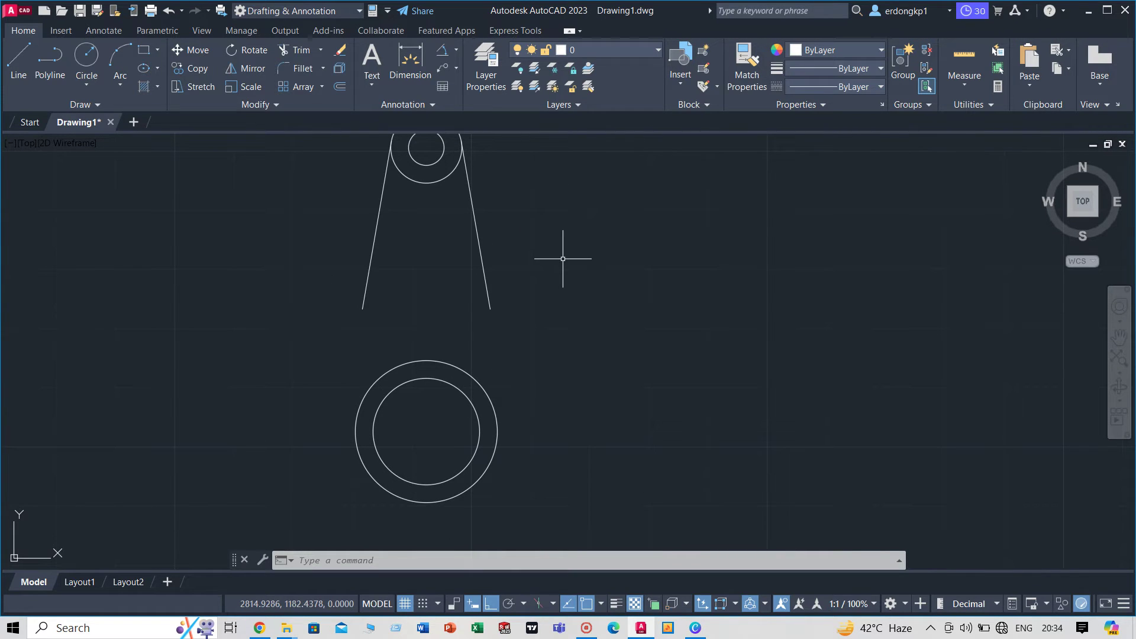
- Offset the right and left slanted arm lines 3 units inward
type("o")
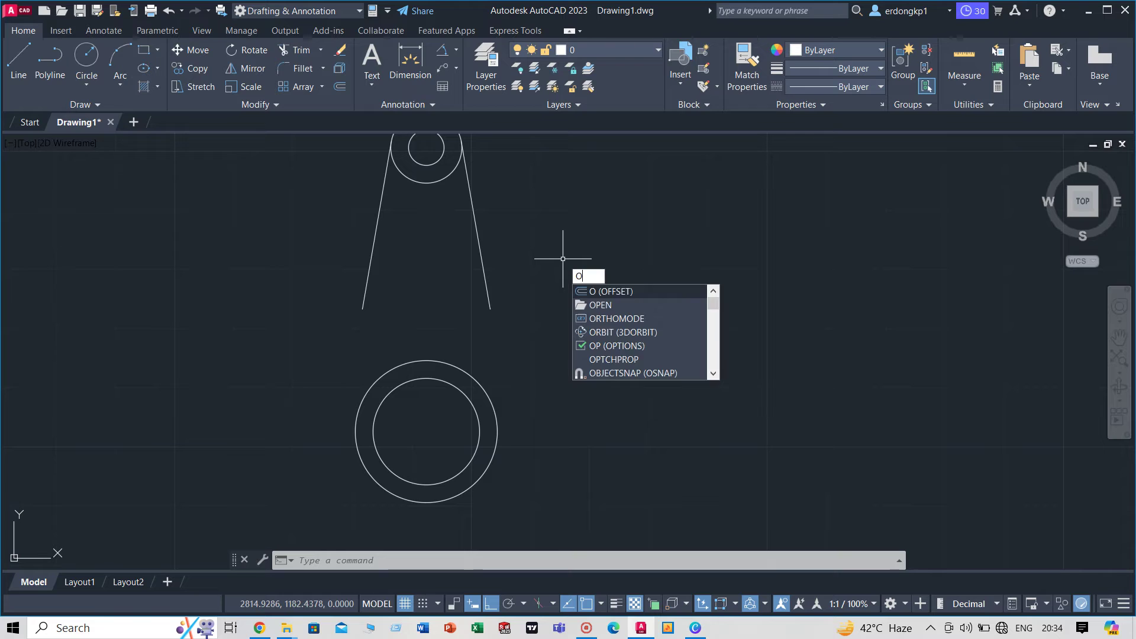
key("Return")
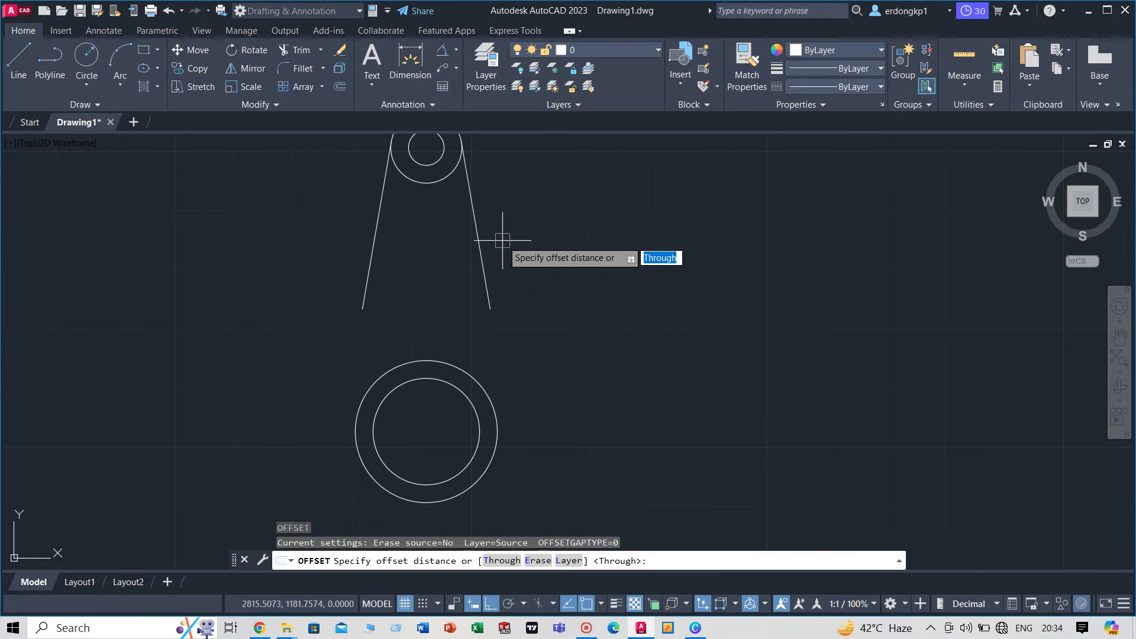
type("3")
key("Return")
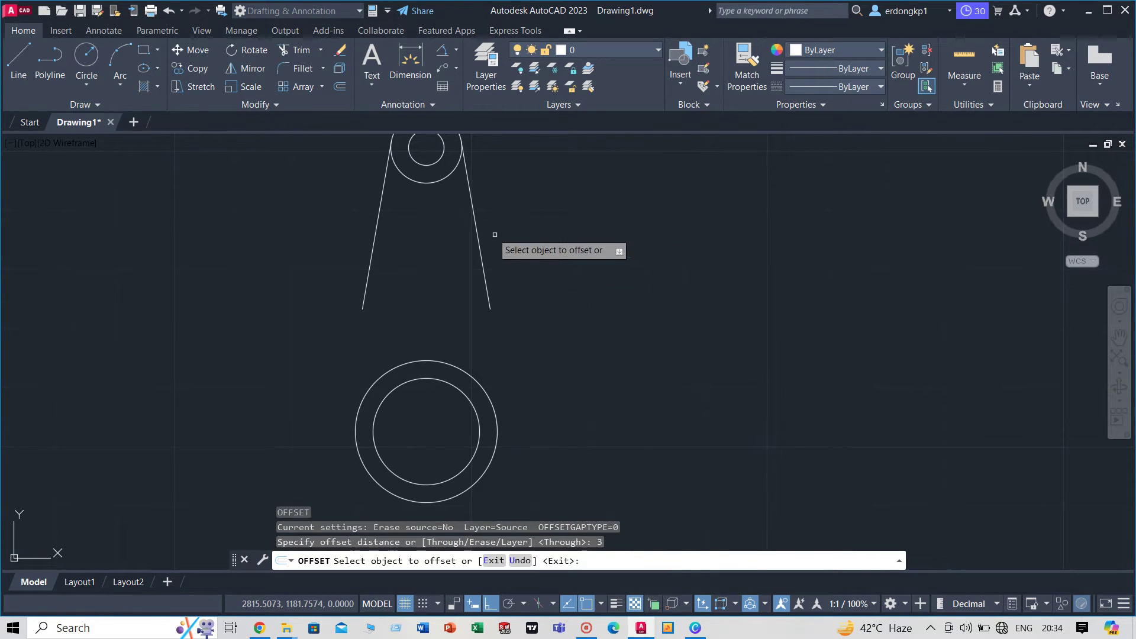
left_click(479, 243)
left_click(428, 248)
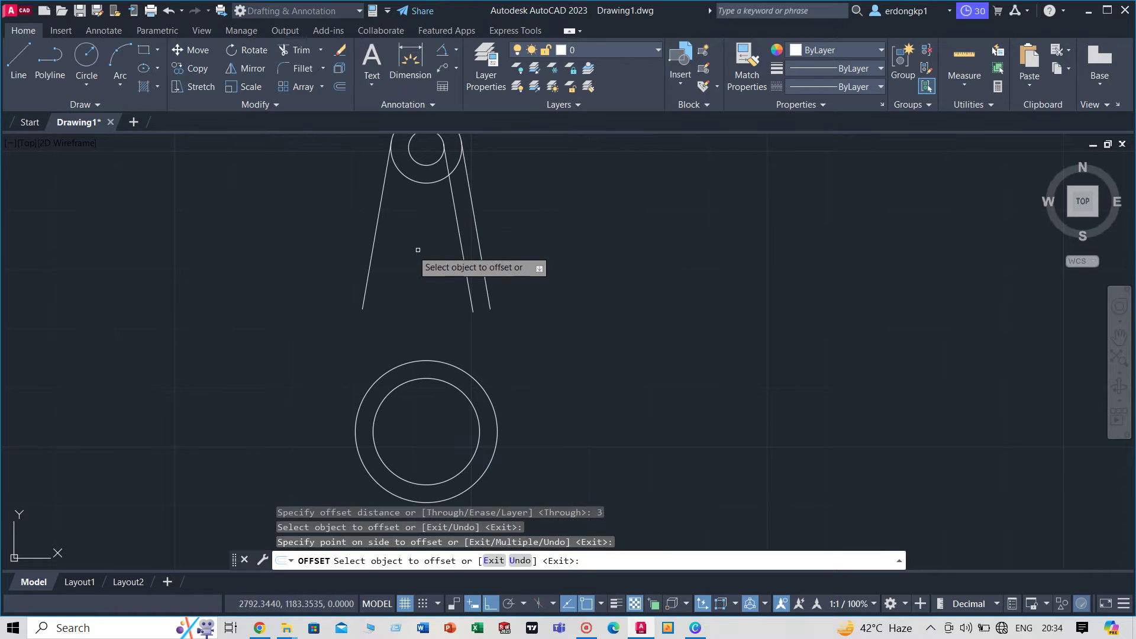
left_click(372, 245)
left_click(426, 264)
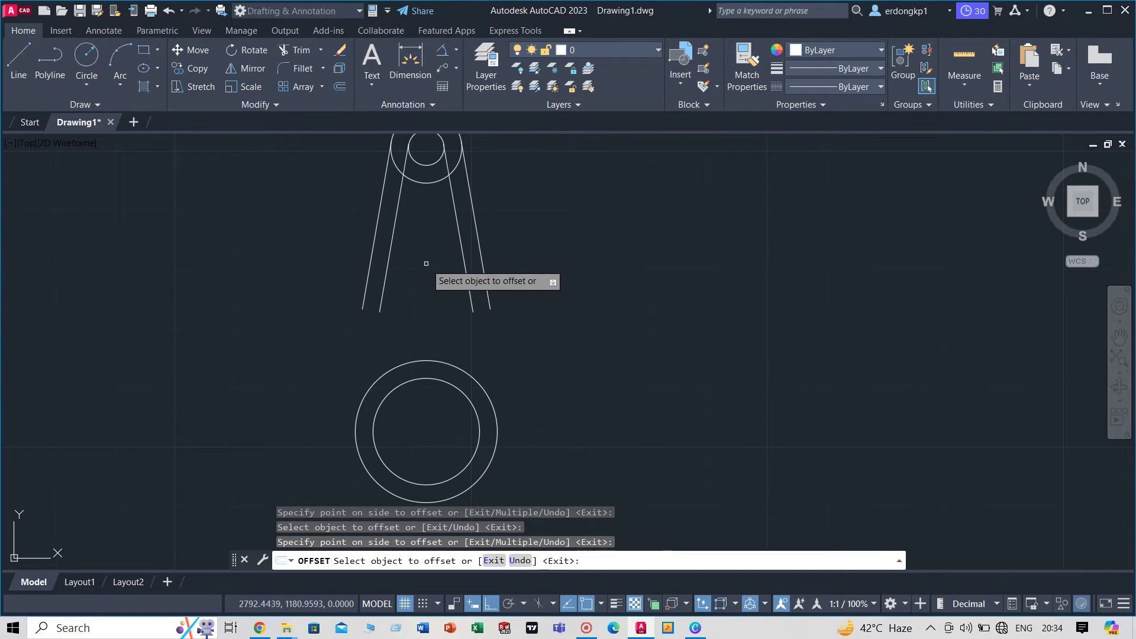
right_click(574, 226)
left_click(586, 232)
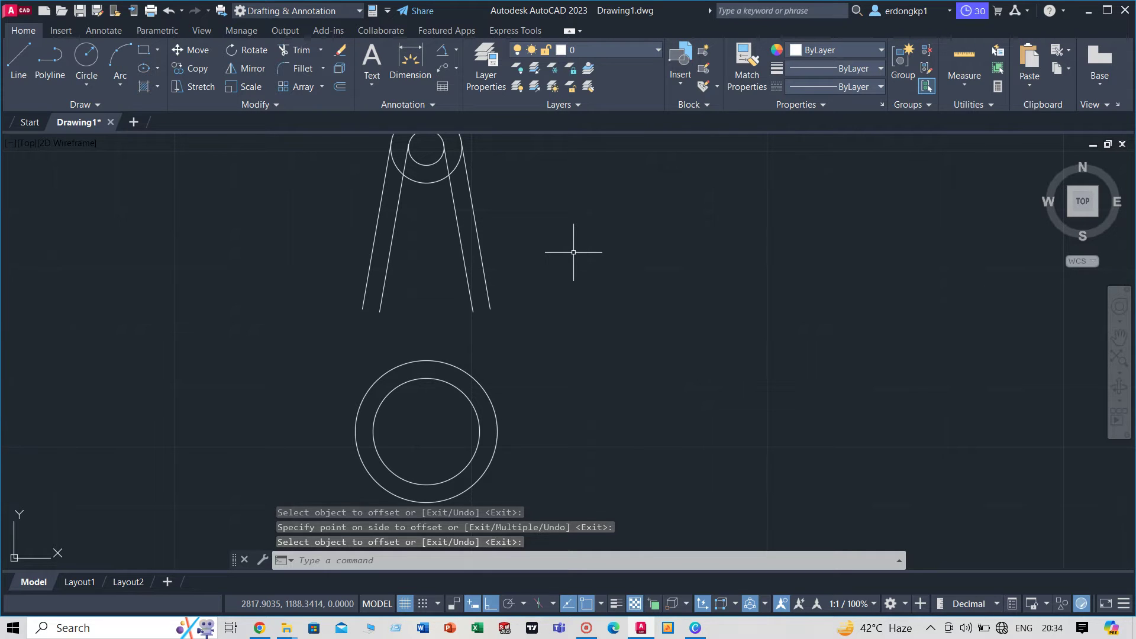
type("EX")
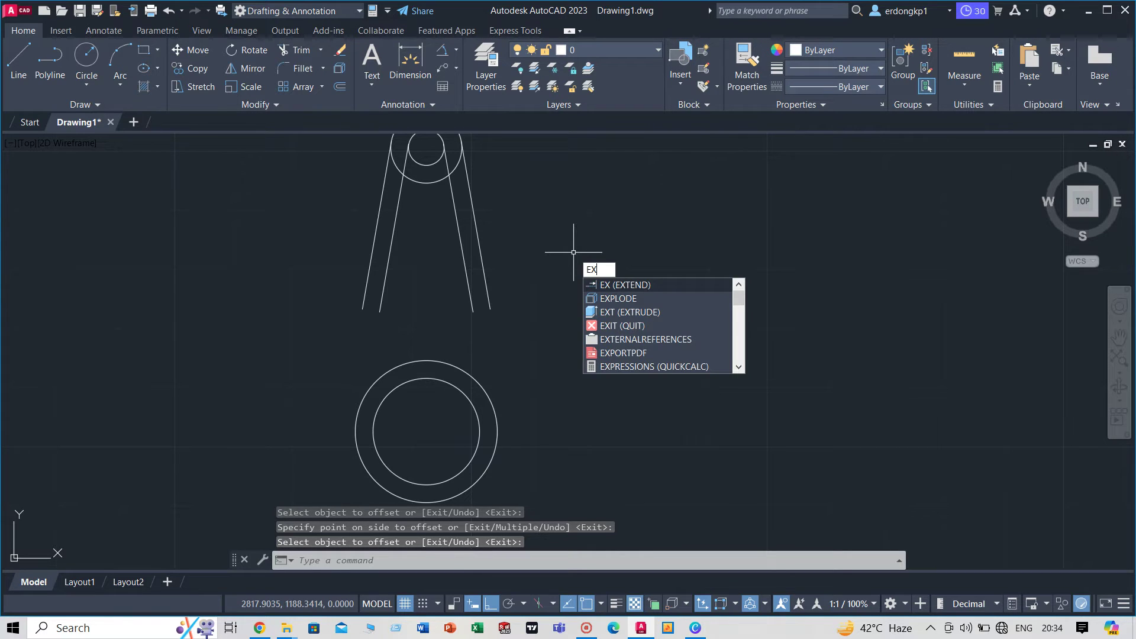
- Extend the two inner offset lines down to the lower hub circle
key("Return")
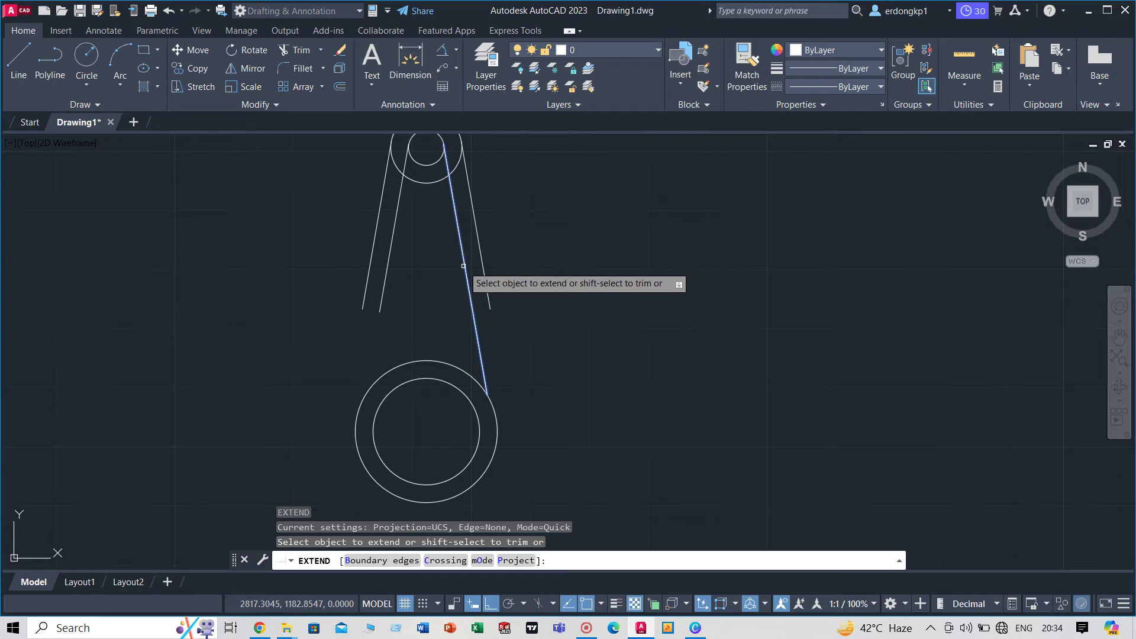
left_click(458, 266)
left_click(386, 277)
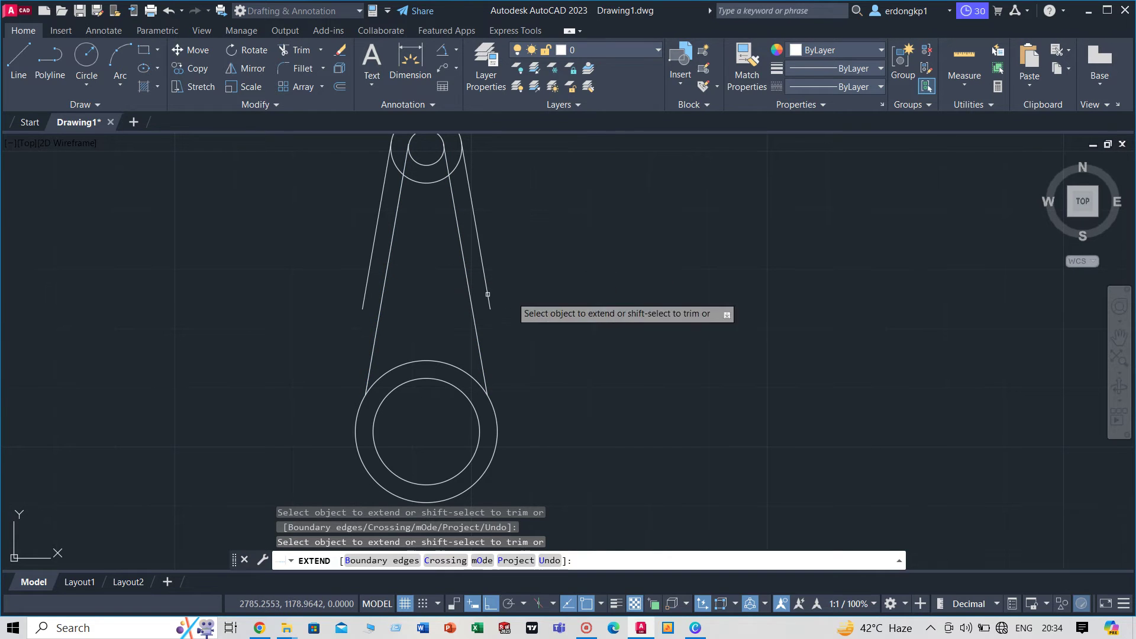
right_click(578, 309)
left_click(583, 314)
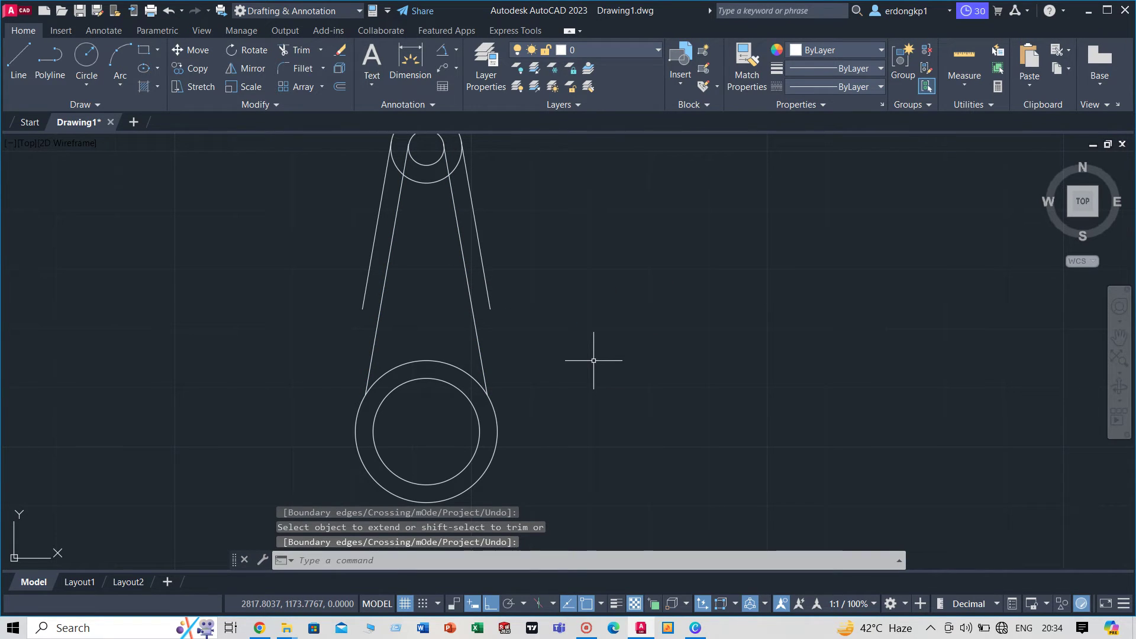
type("tr")
- Trim the lower outer circle below the arms and fence-trim the inner line tops
key("Return")
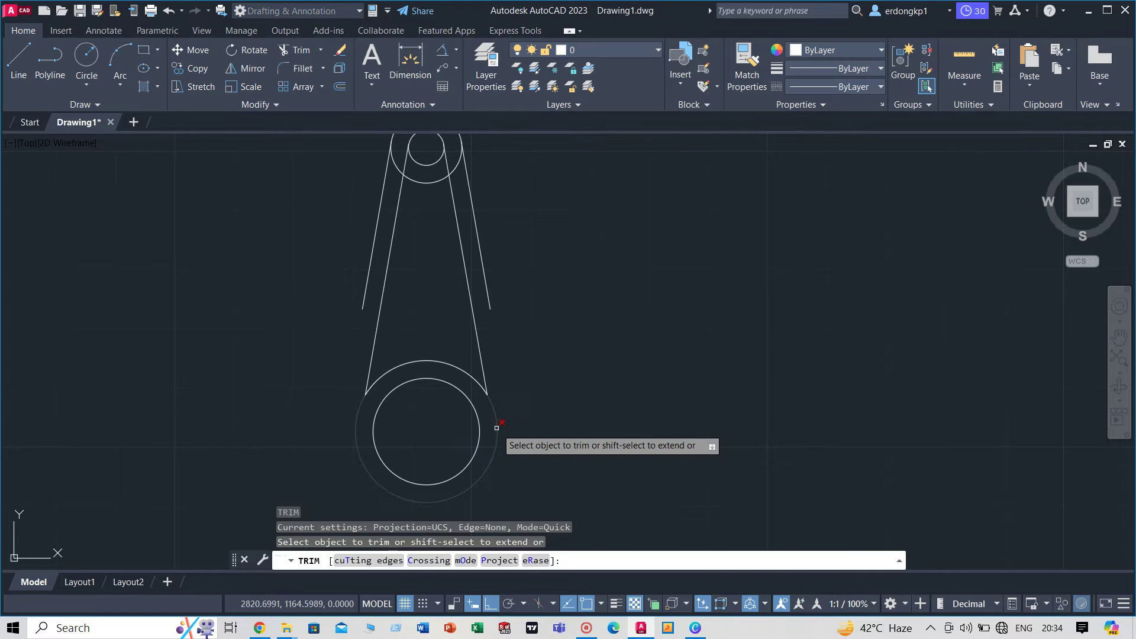
left_click(496, 428)
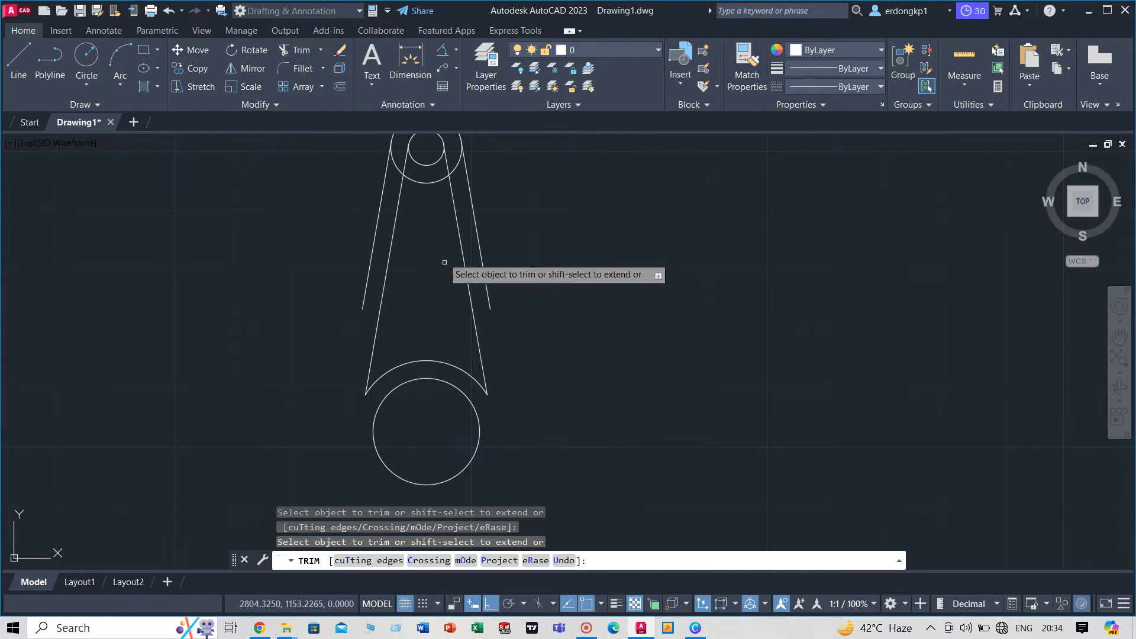
middle_click_drag(441, 253, 467, 361)
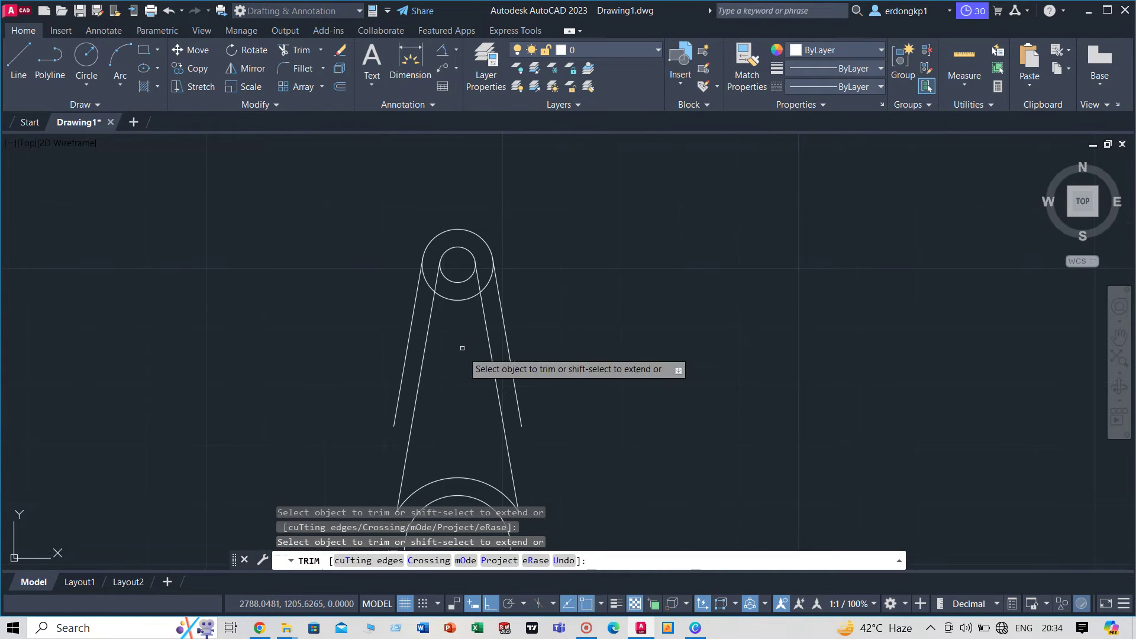
left_click(425, 294)
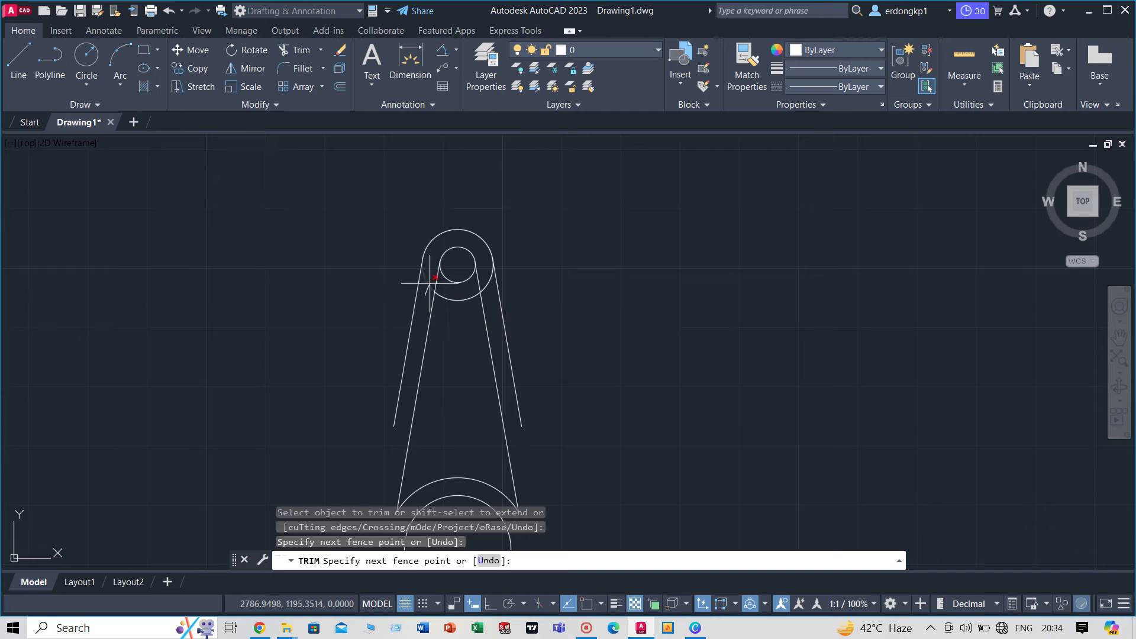
left_click(488, 289)
key("Return")
right_click(556, 273)
left_click(586, 274)
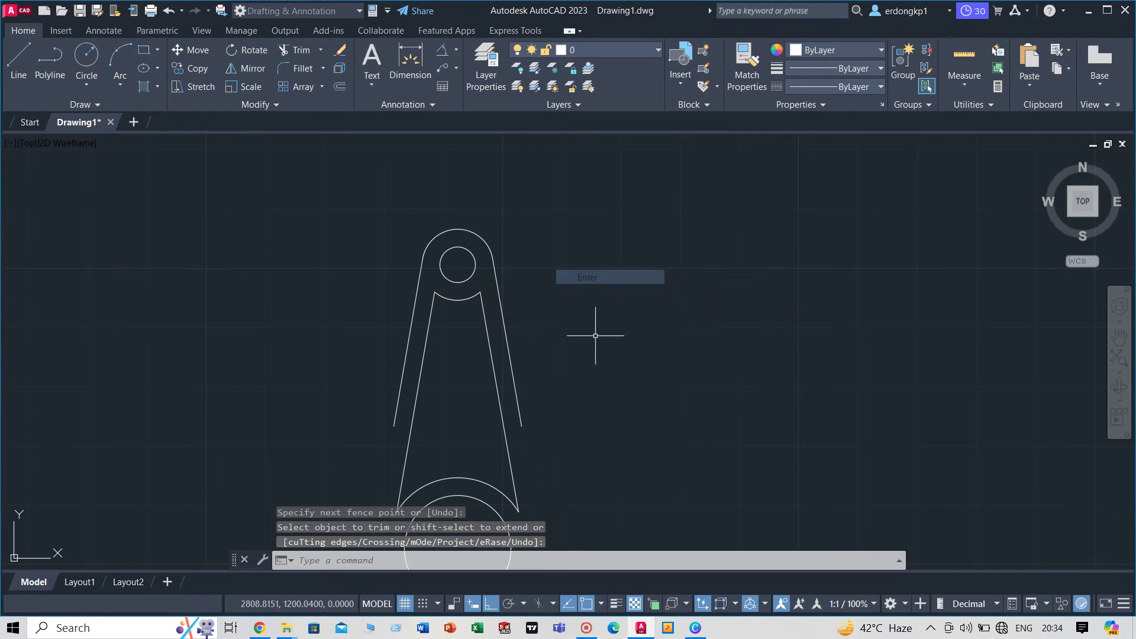
scroll(600, 369, "down", 1)
mouse_move(600, 370)
middle_mouse_down()
mouse_move(520, 355)
mouse_move(474, 310)
mouse_move(501, 301)
middle_mouse_up()
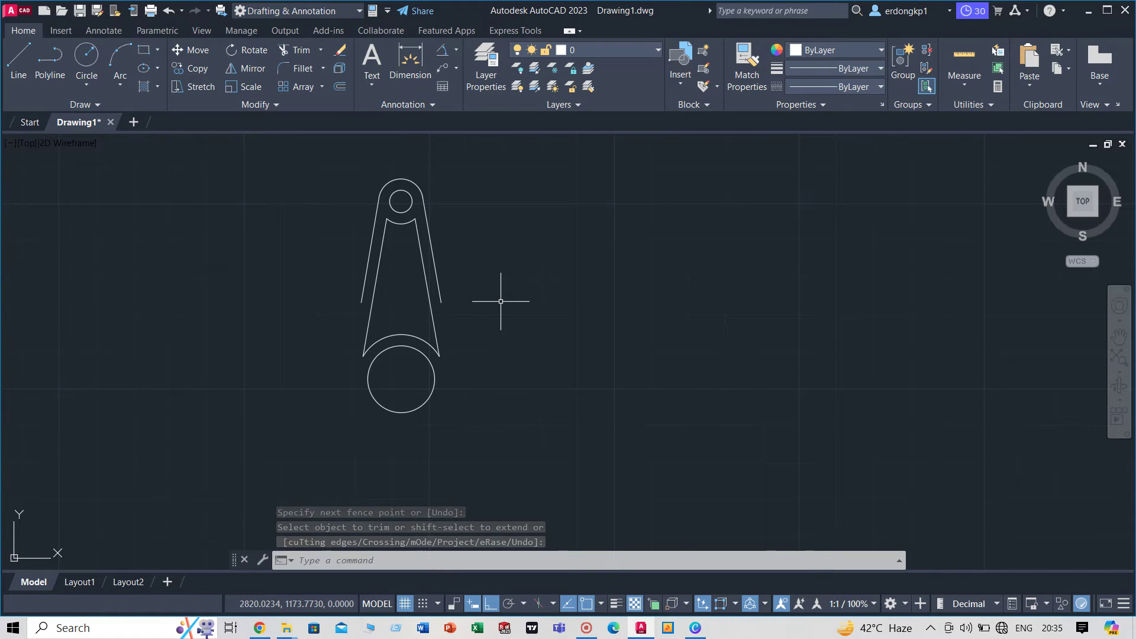
- Fillet the slot's two top corners with radius 2.4 in Multiple mode
type("F")
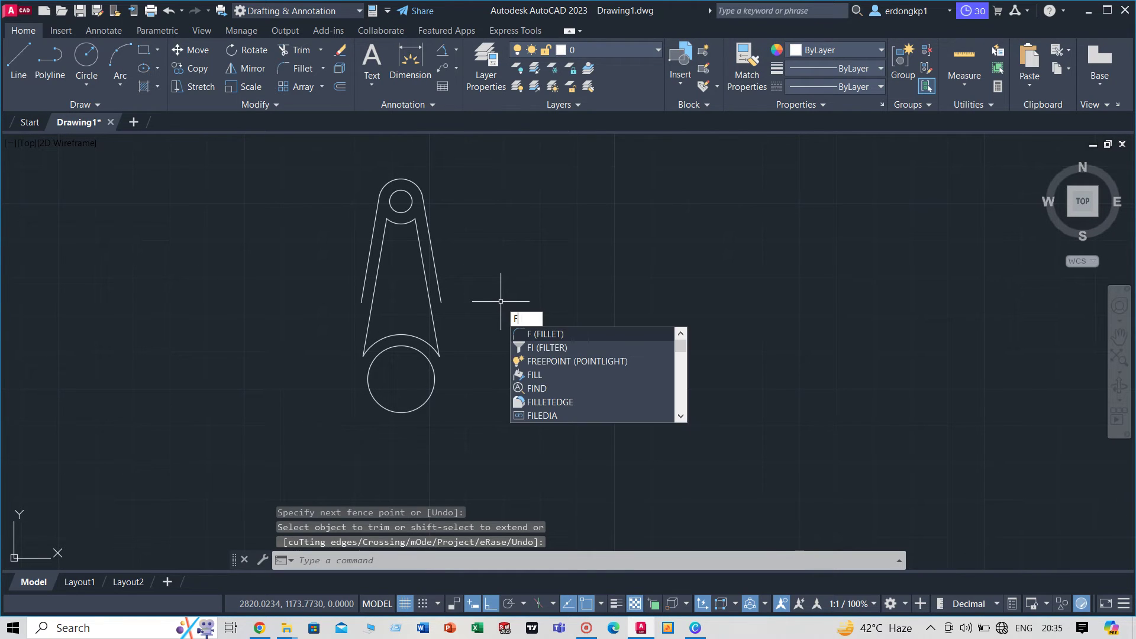
key("Return")
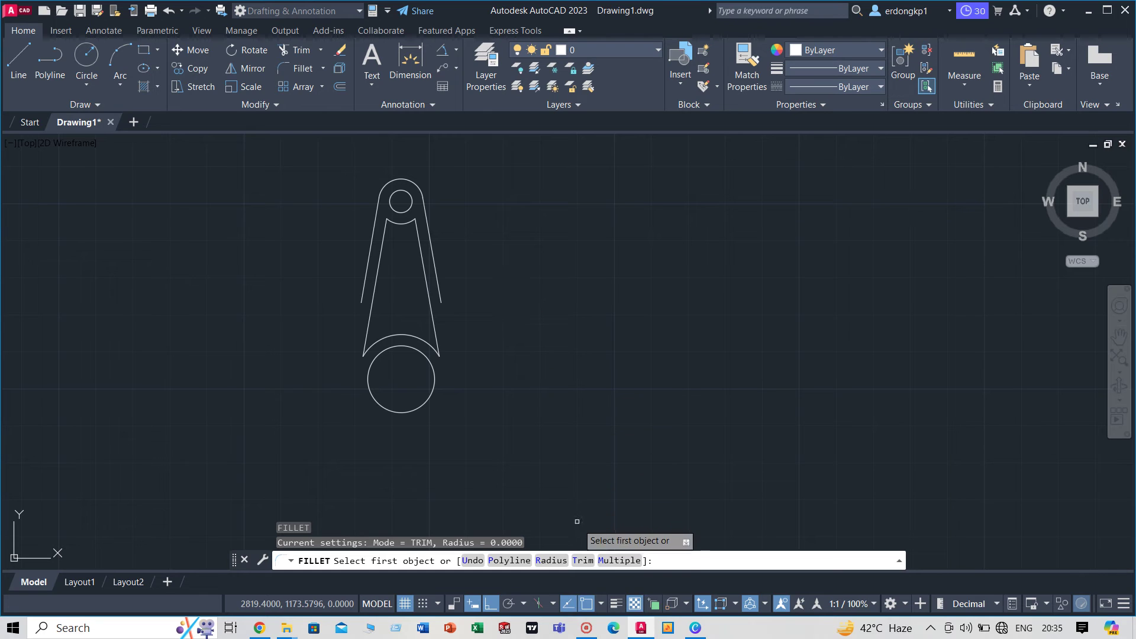
left_click(551, 561)
type("2.4")
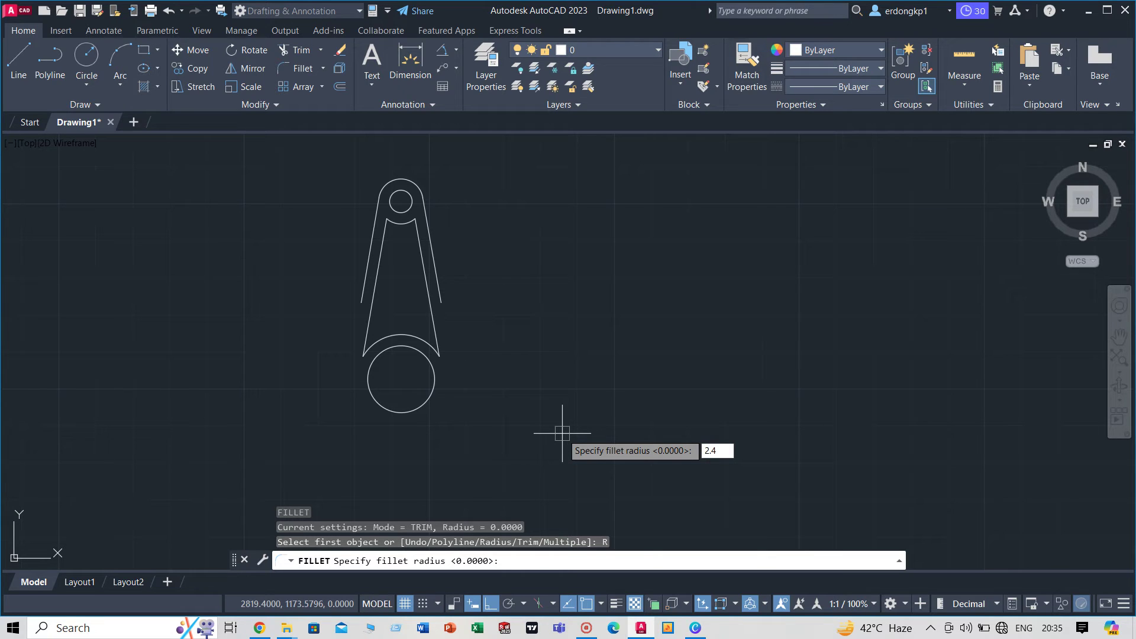
key("Return")
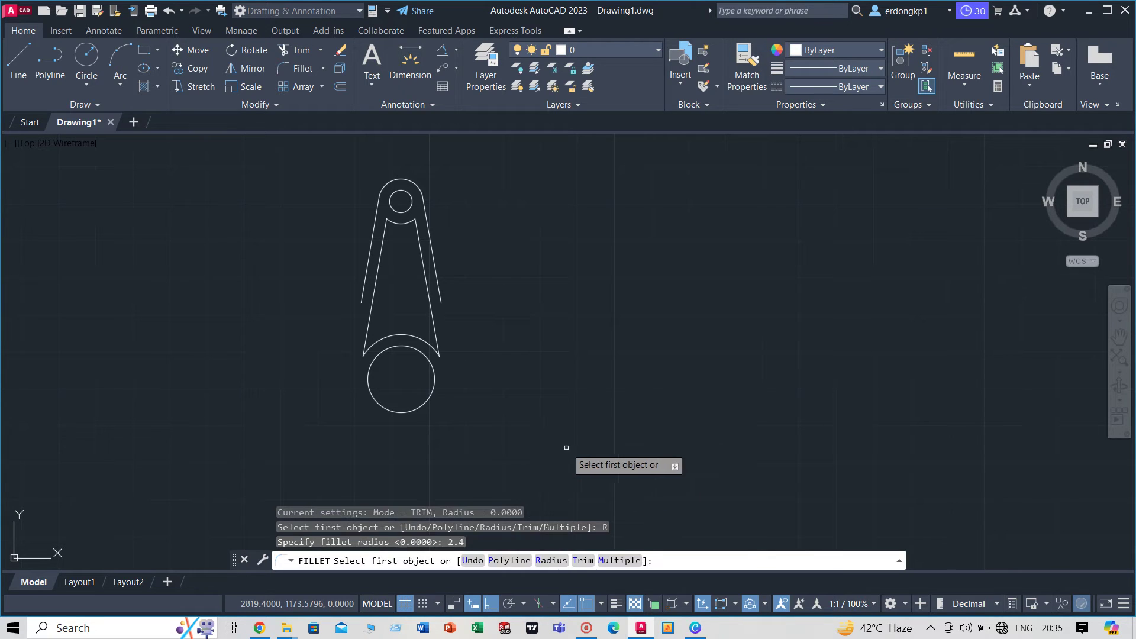
type("M")
key("Return")
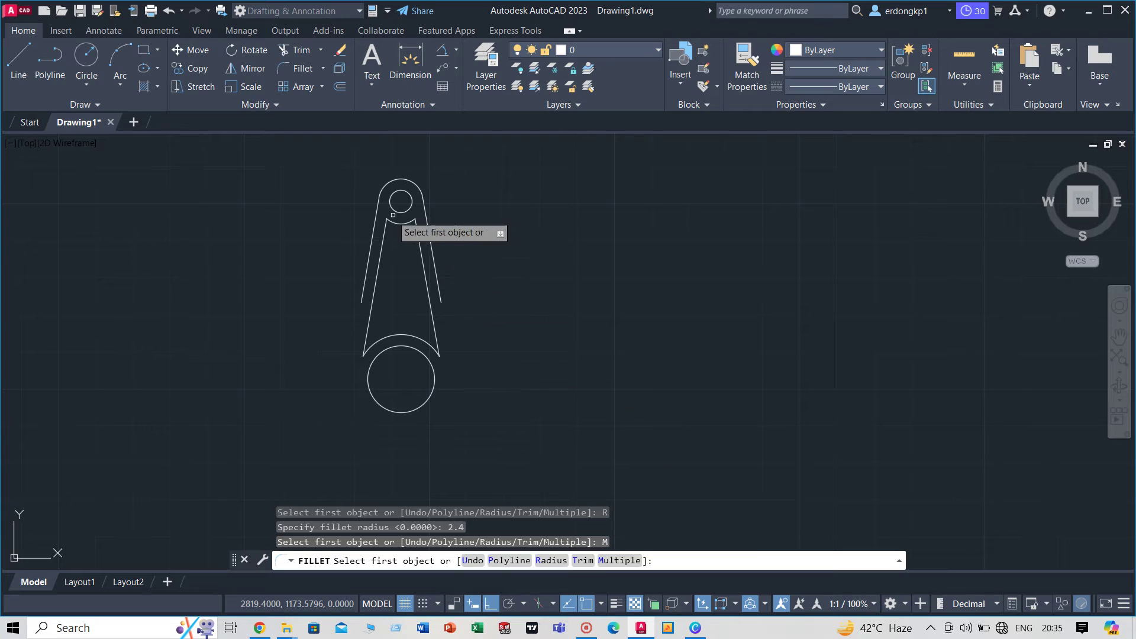
left_click(388, 225)
left_click(405, 223)
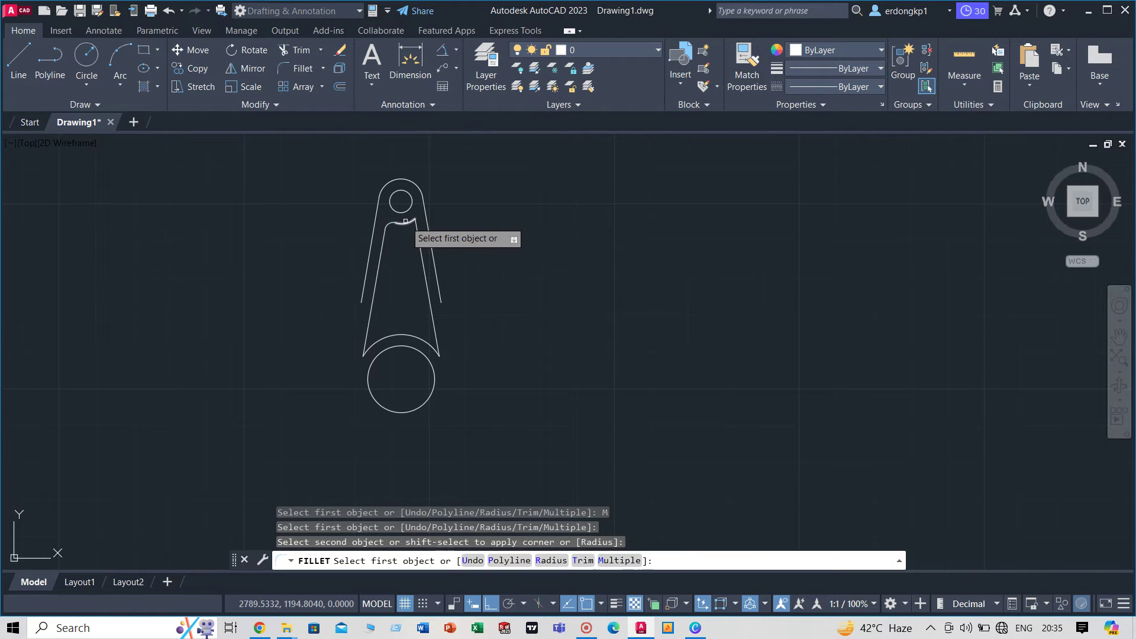
left_click(412, 223)
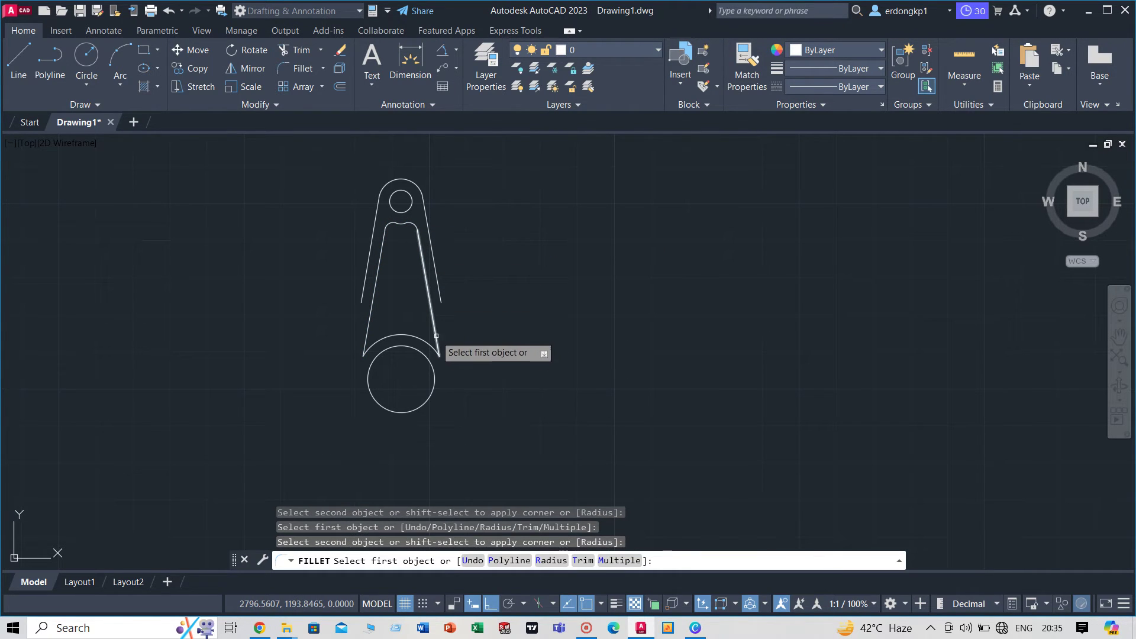
- Fillet the slot's two bottom corners into the lower arc
left_click(433, 329)
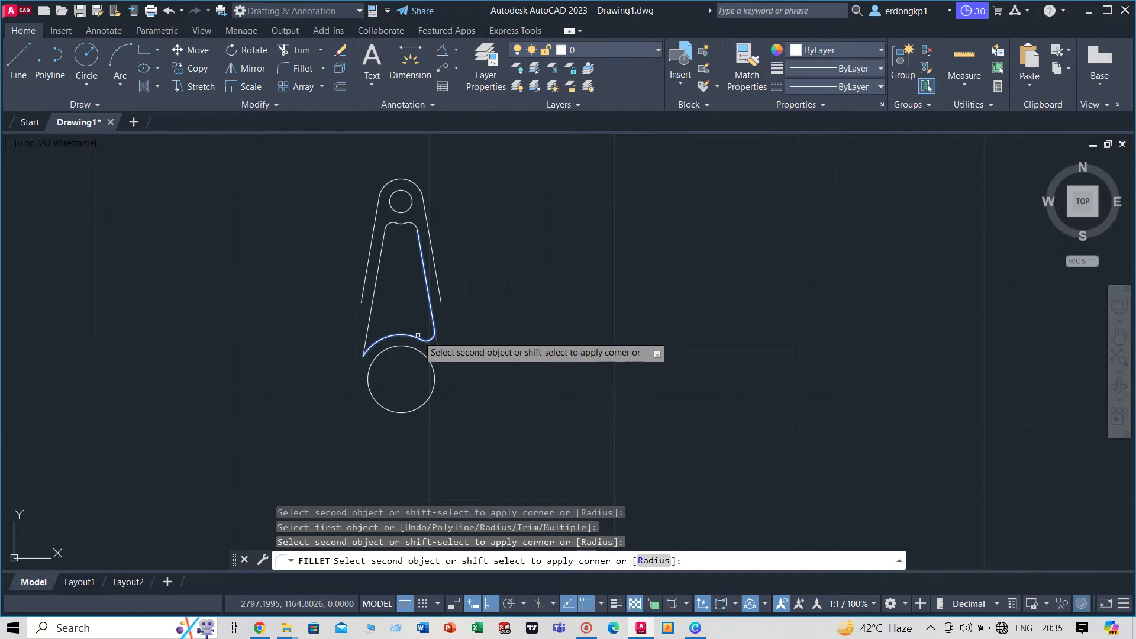
left_click(418, 337)
left_click(384, 339)
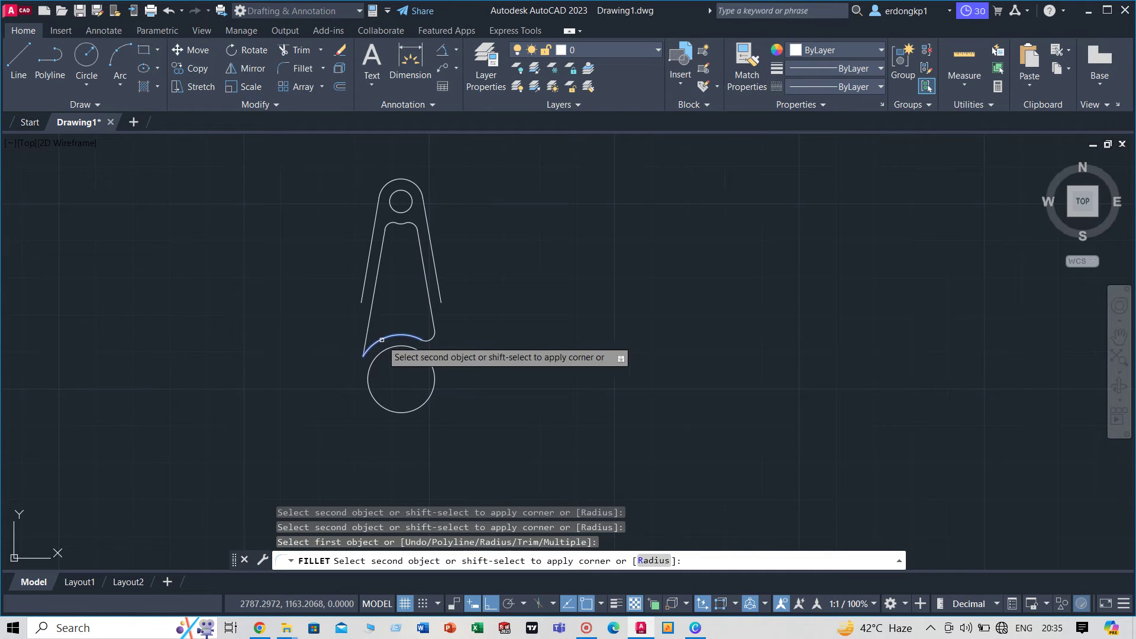
left_click(364, 329)
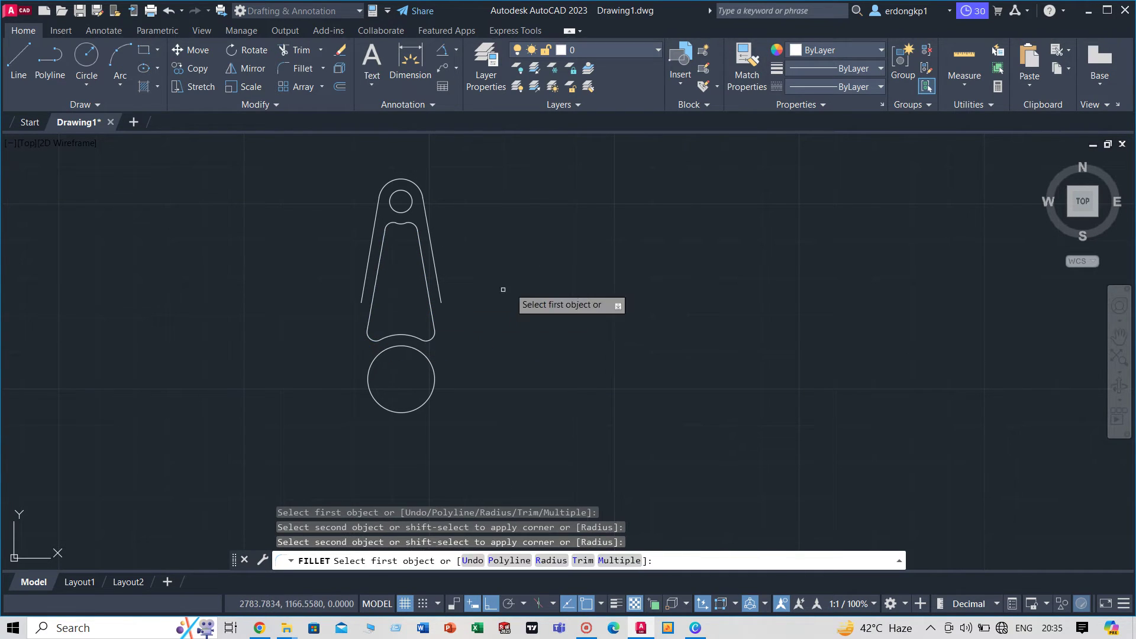
right_click(518, 273)
left_click(523, 282)
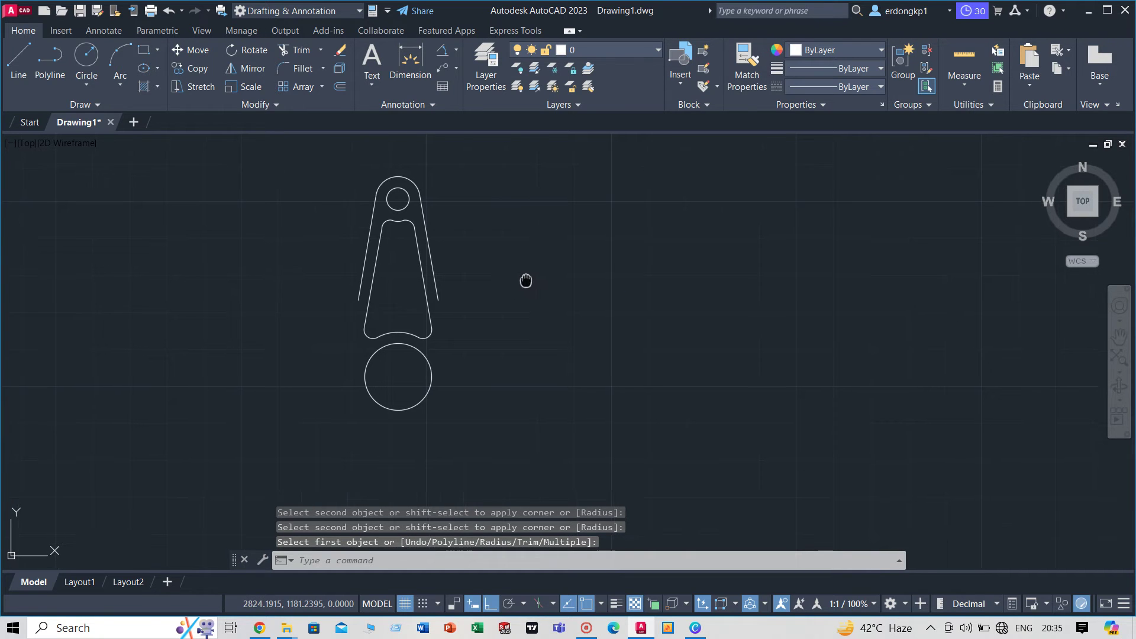
scroll(525, 260, "down", 2)
scroll(526, 242, "up", 4)
scroll(462, 250, "down", 2)
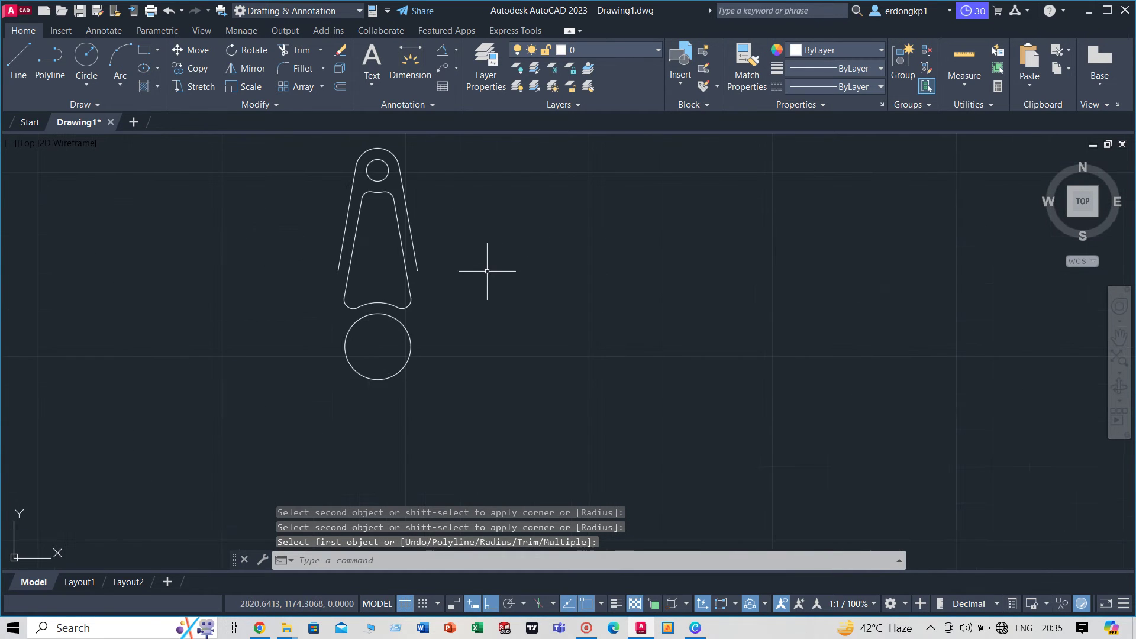
middle_click_drag(486, 266, 542, 331)
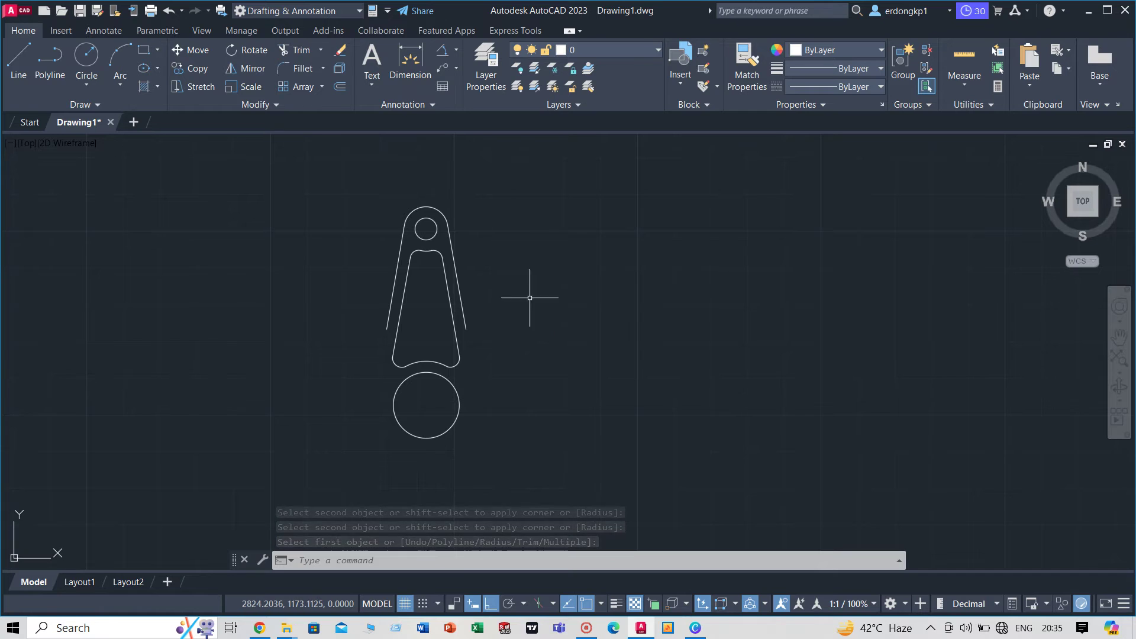
- Polar-array the arm outline into 3 items around the hub circle's centre
left_click(492, 178)
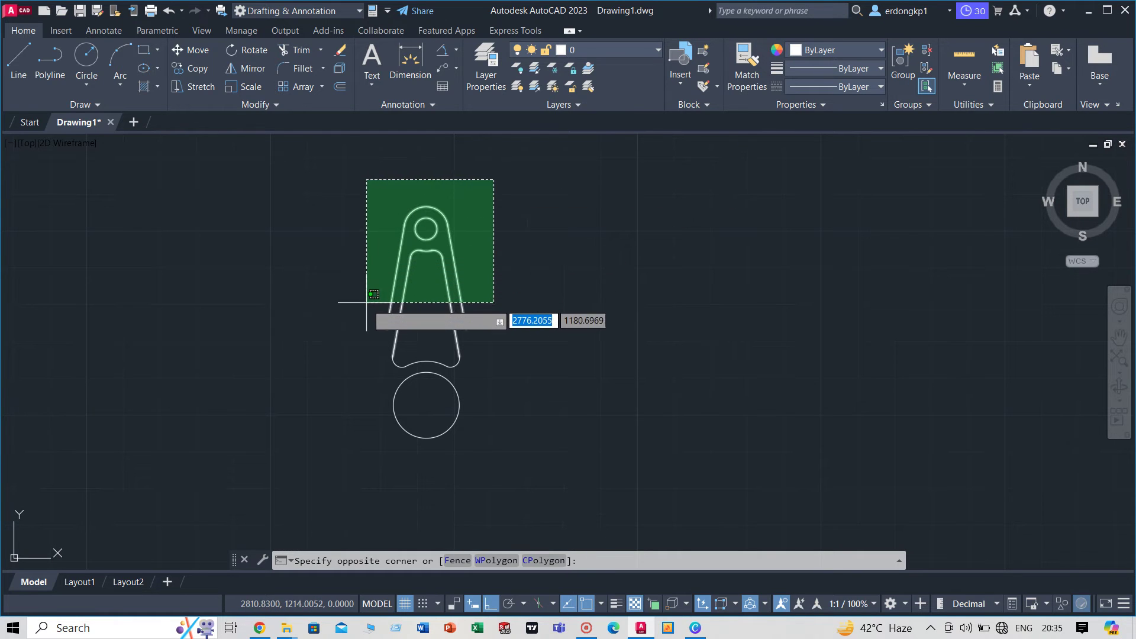
left_click(369, 367)
type("A")
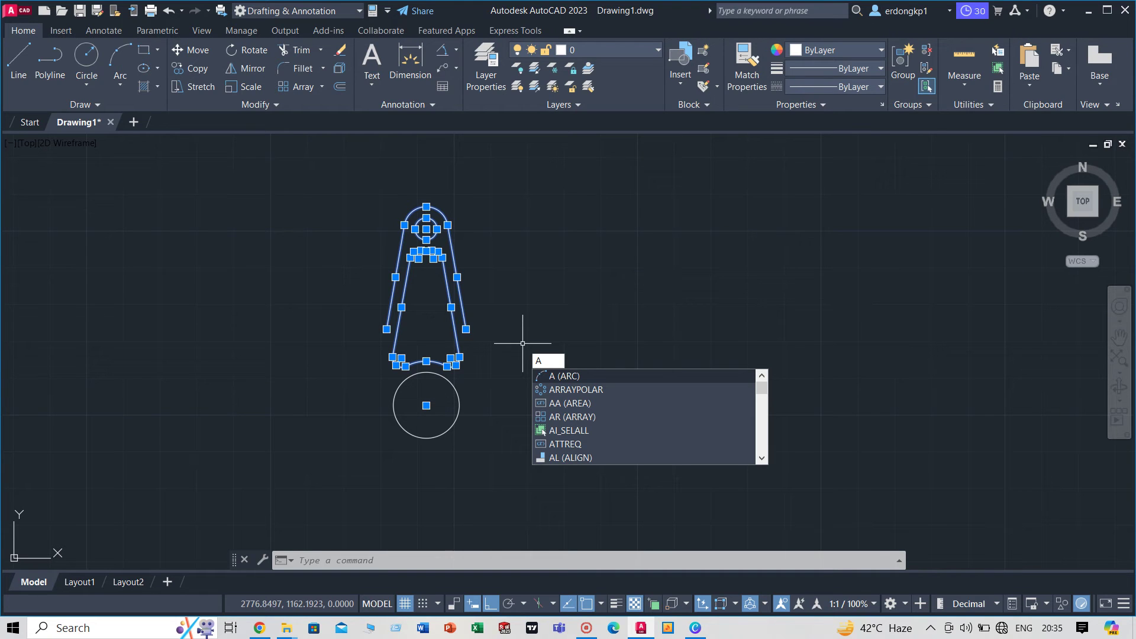
key("Down")
key("Return")
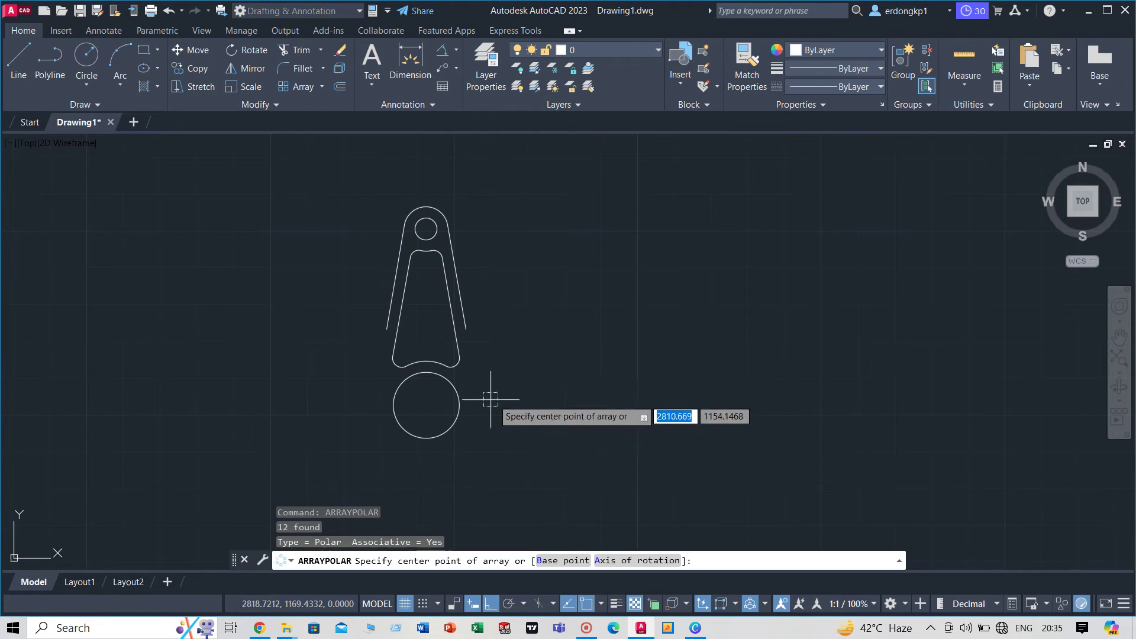
left_click(426, 406)
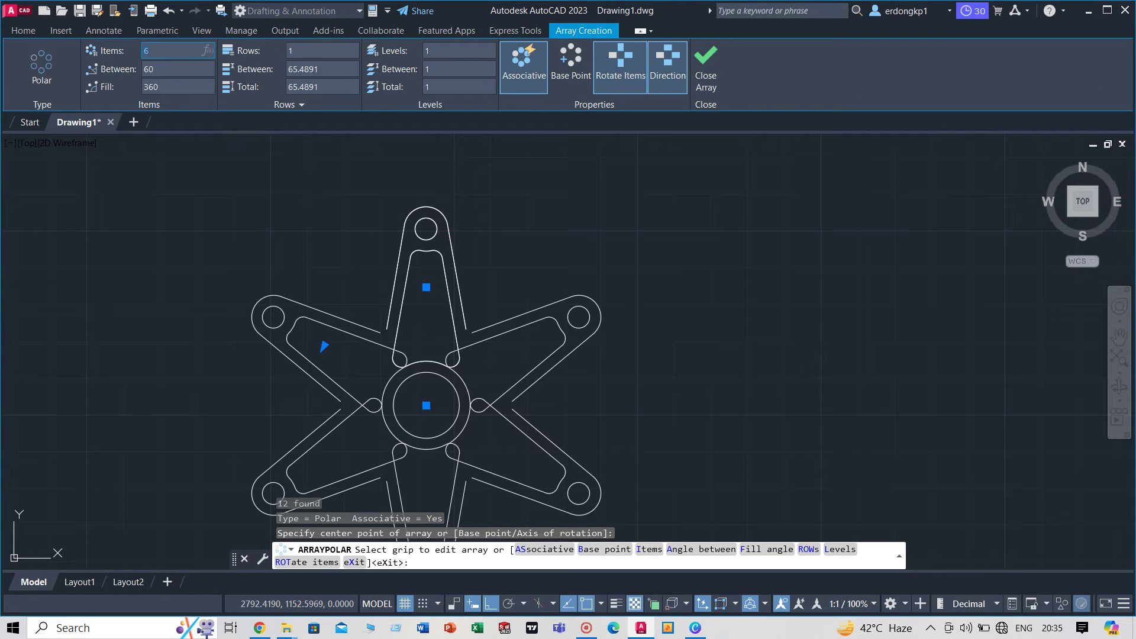
type("3")
key("Return")
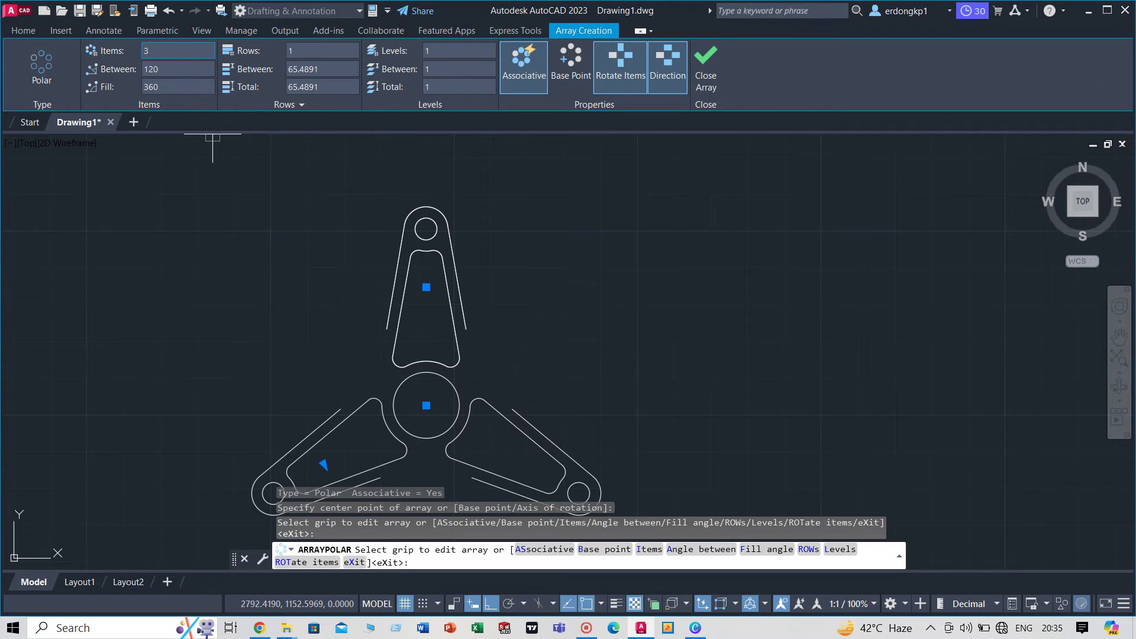
left_click(705, 69)
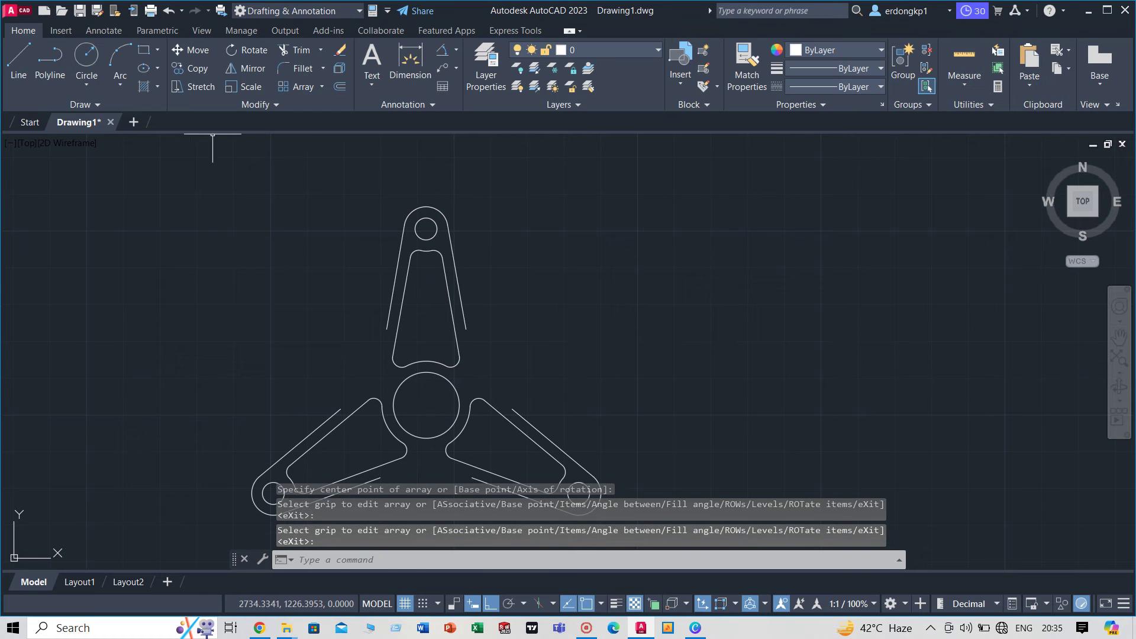
scroll(566, 254, "down", 2)
scroll(567, 254, "up", 2)
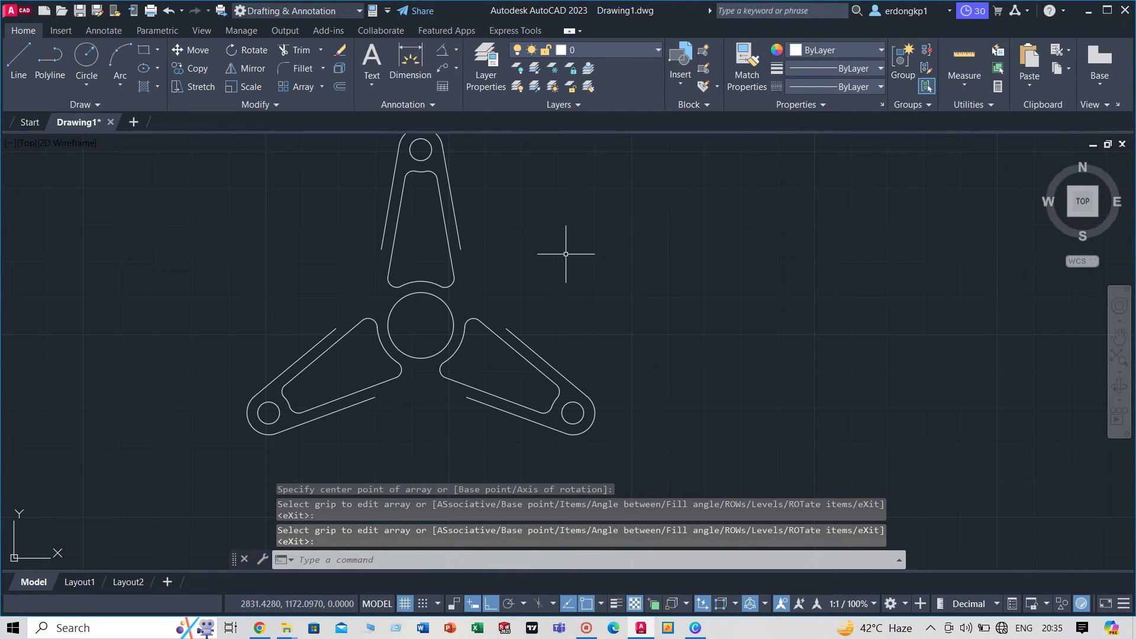
- Try EXTEND twice and cancel it, then select the three-arm array for editing
type("Ex")
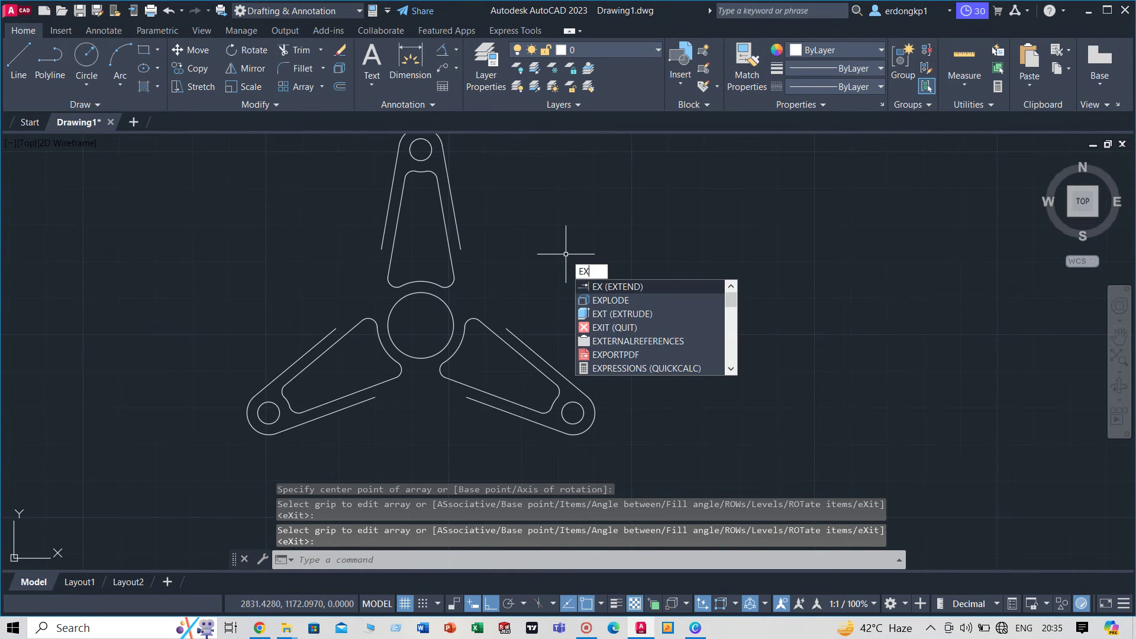
key("Return")
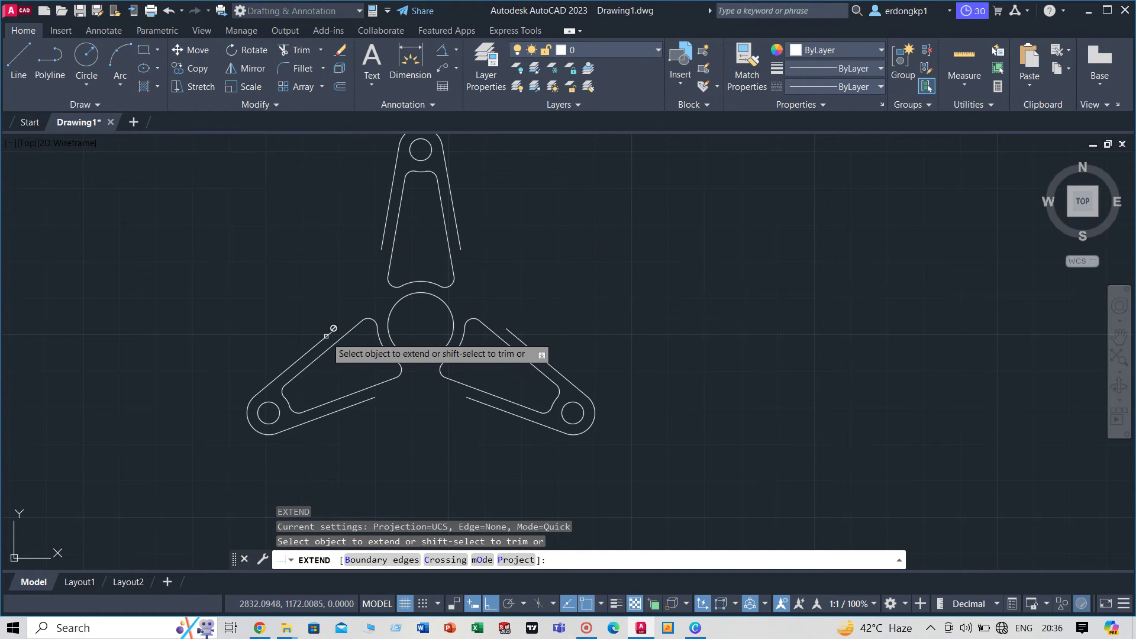
key("Escape")
key("Escape")
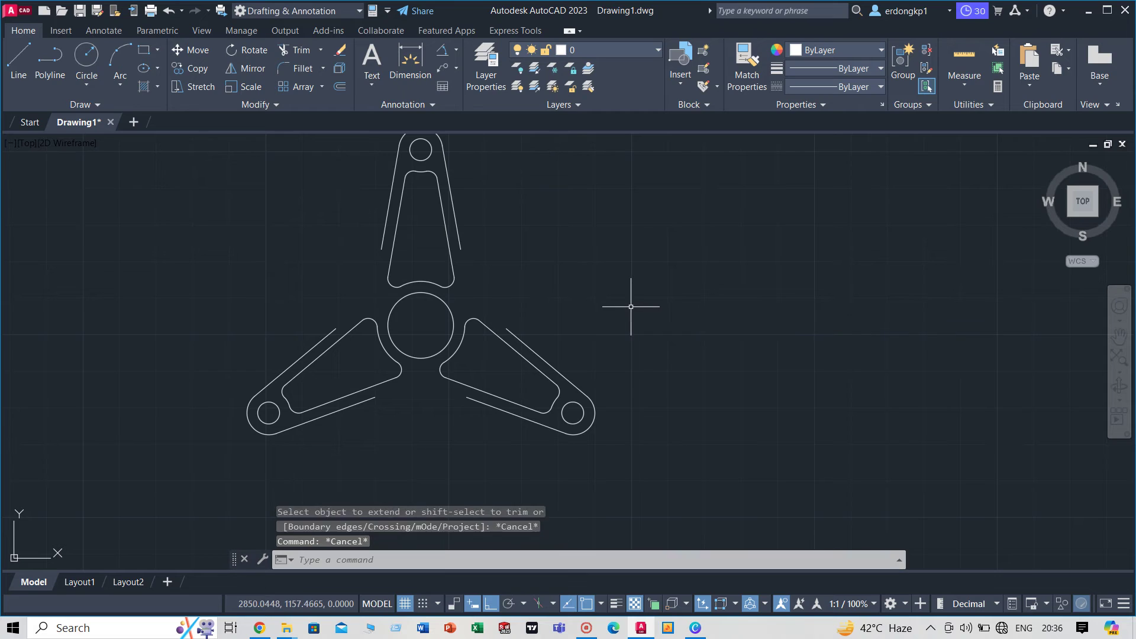
key("Escape")
key("Escape")
type("EX")
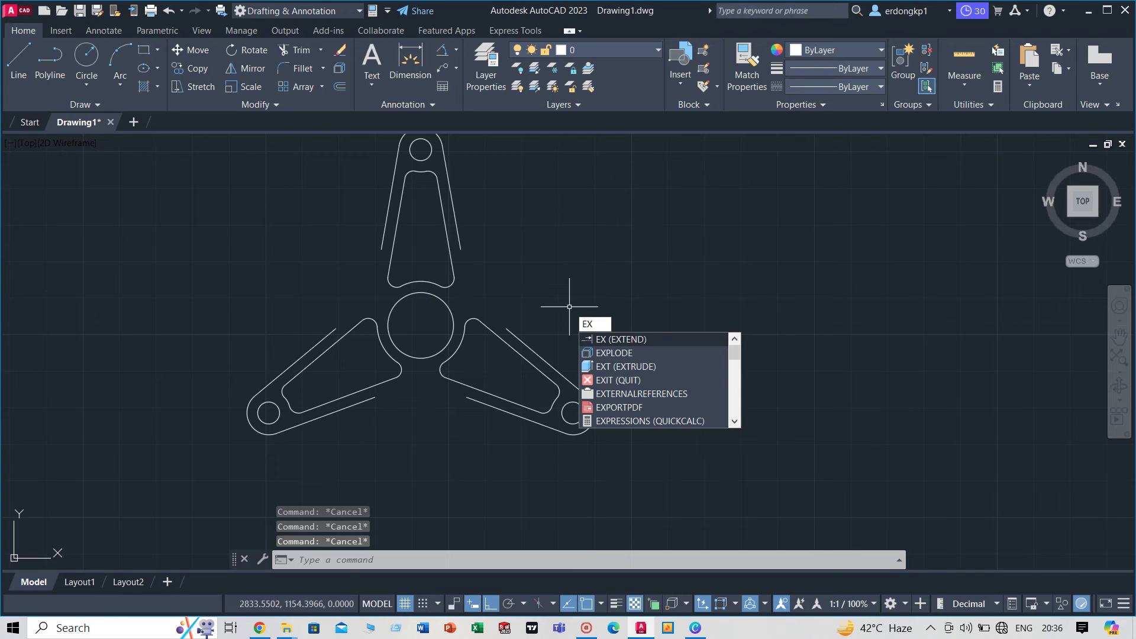
key("Return")
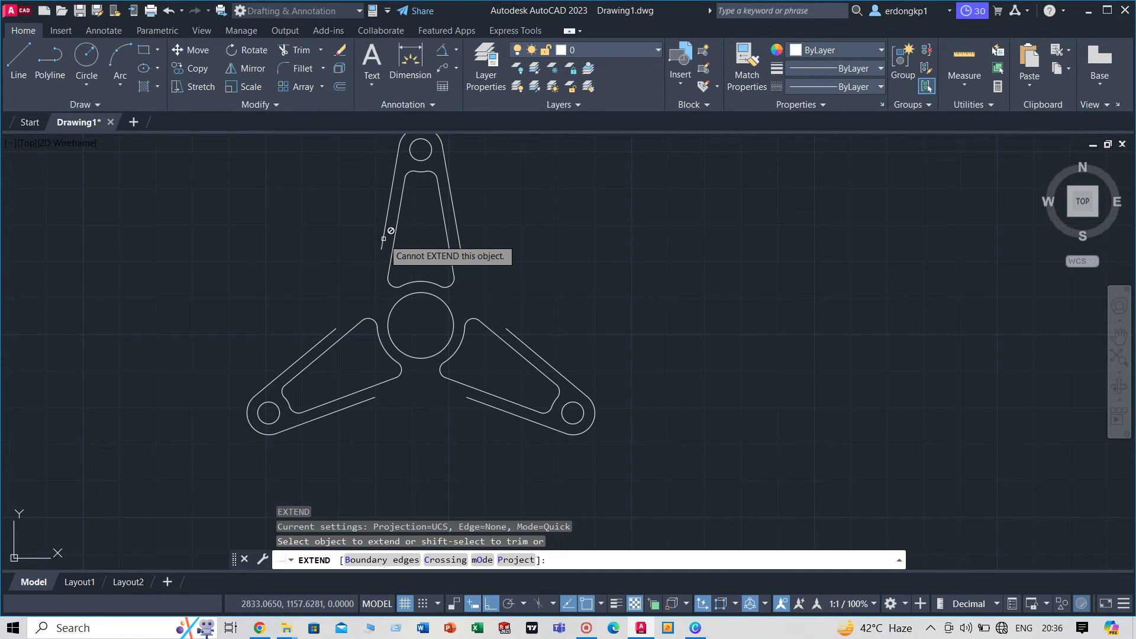
key("Escape")
key("Escape")
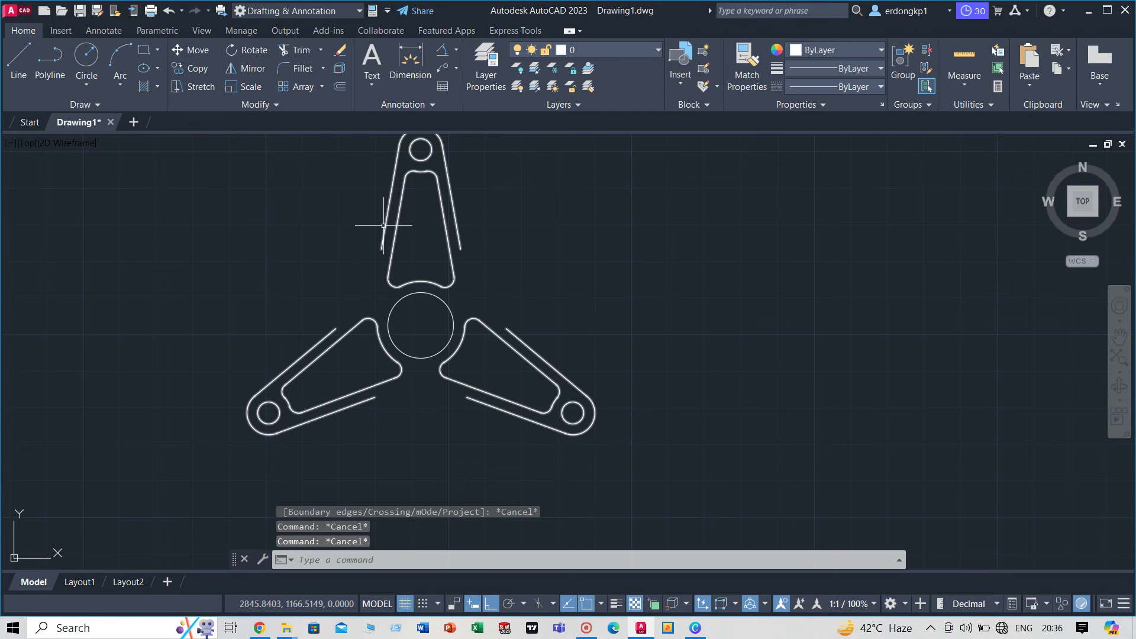
left_click(385, 225)
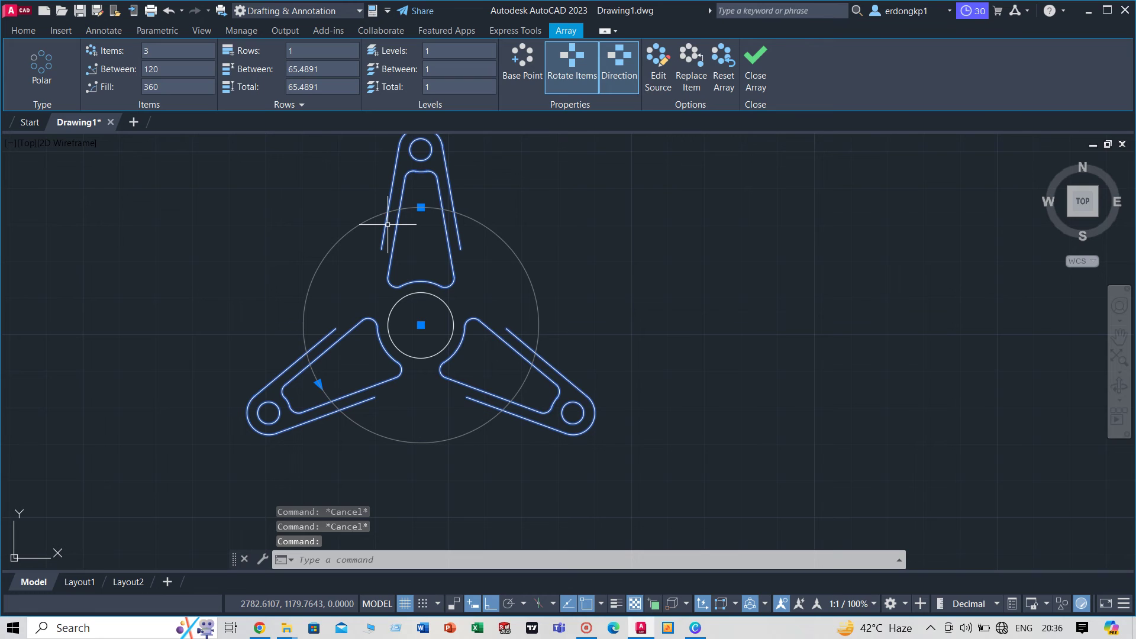
- Explode the selected three-arm array with BREAKUP into individual lines, arcs and circles
type("BR")
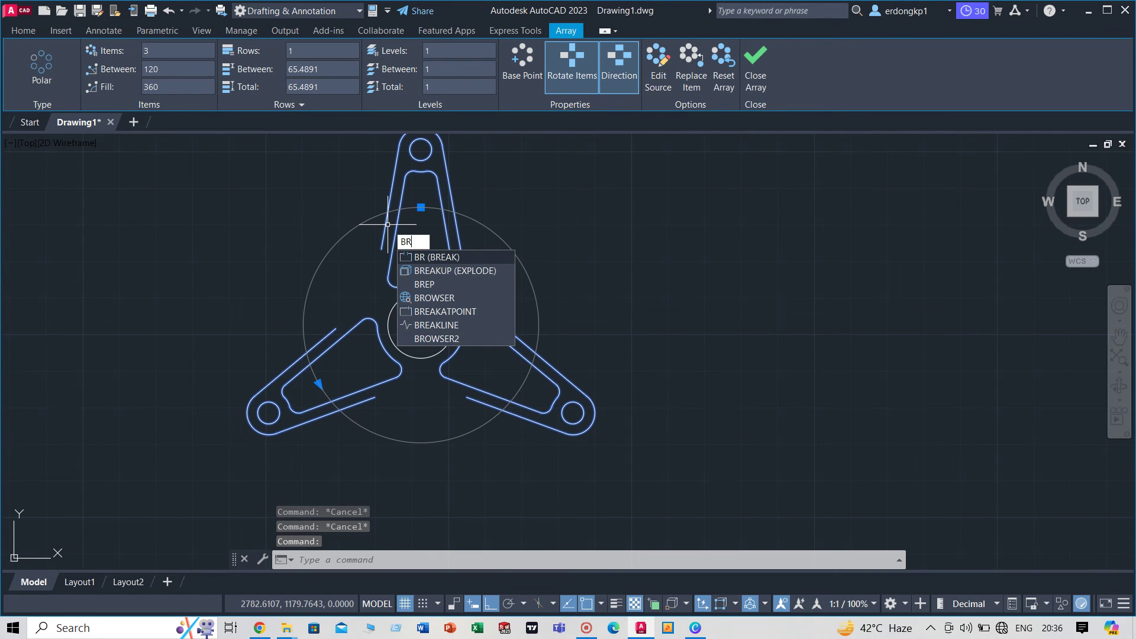
left_click(452, 270)
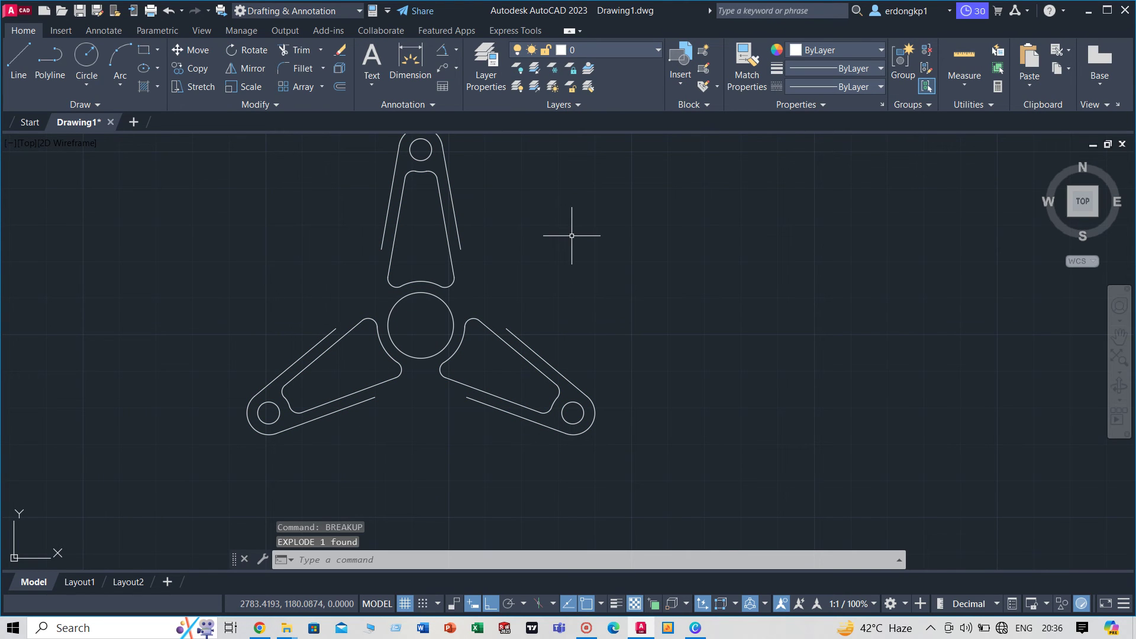
- Extend the five outer arm edges so each meets its neighbouring arm around the hub
type("EX")
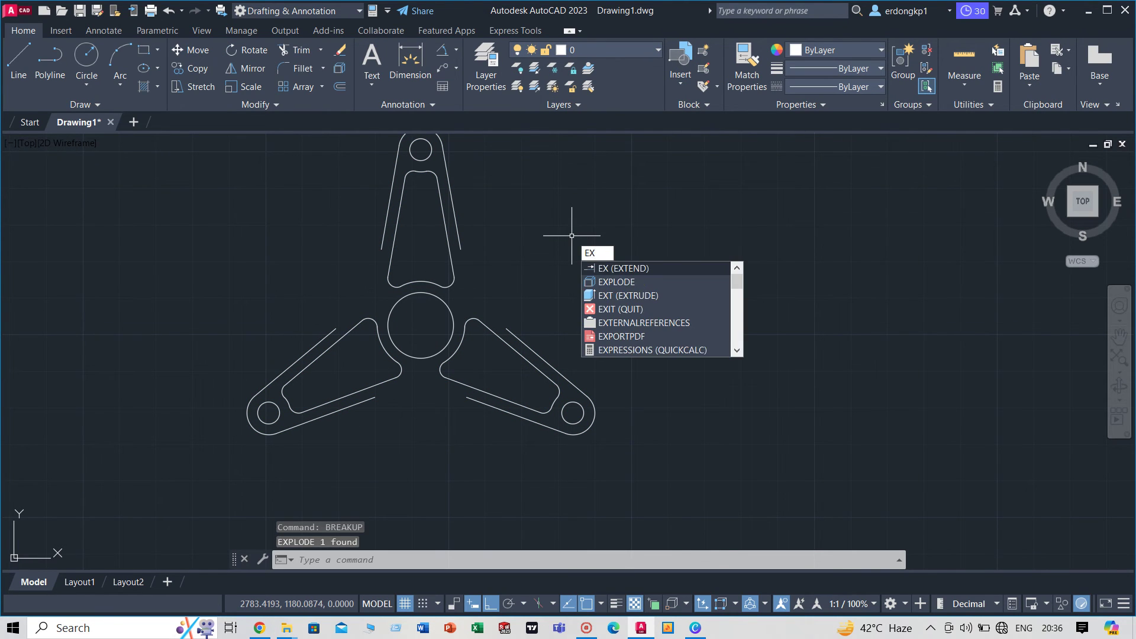
key("Return")
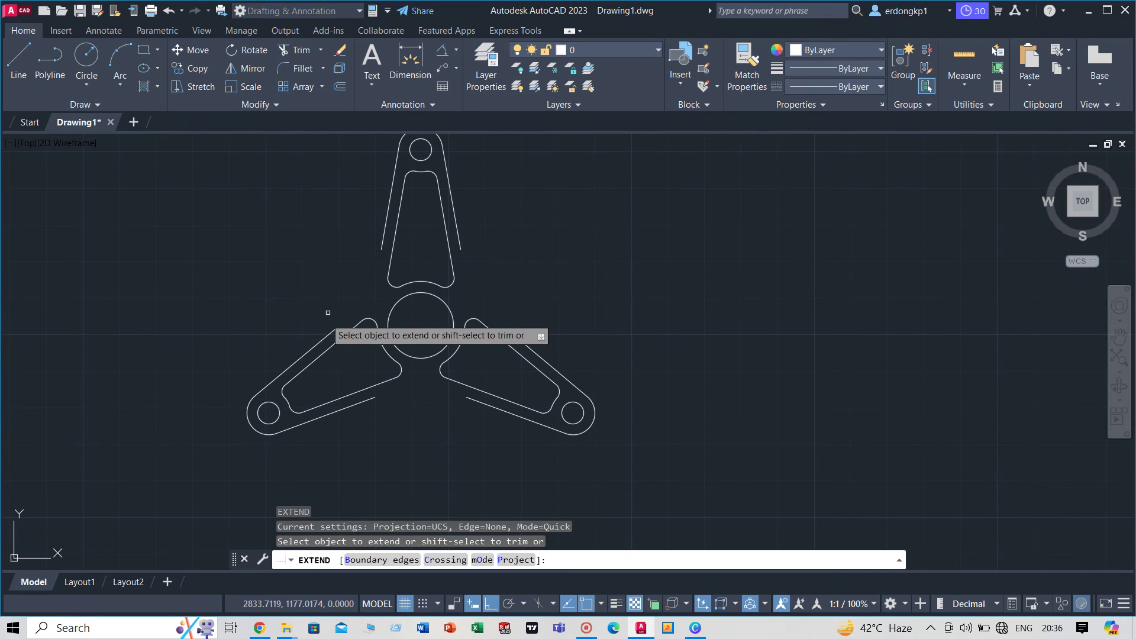
left_click(328, 334)
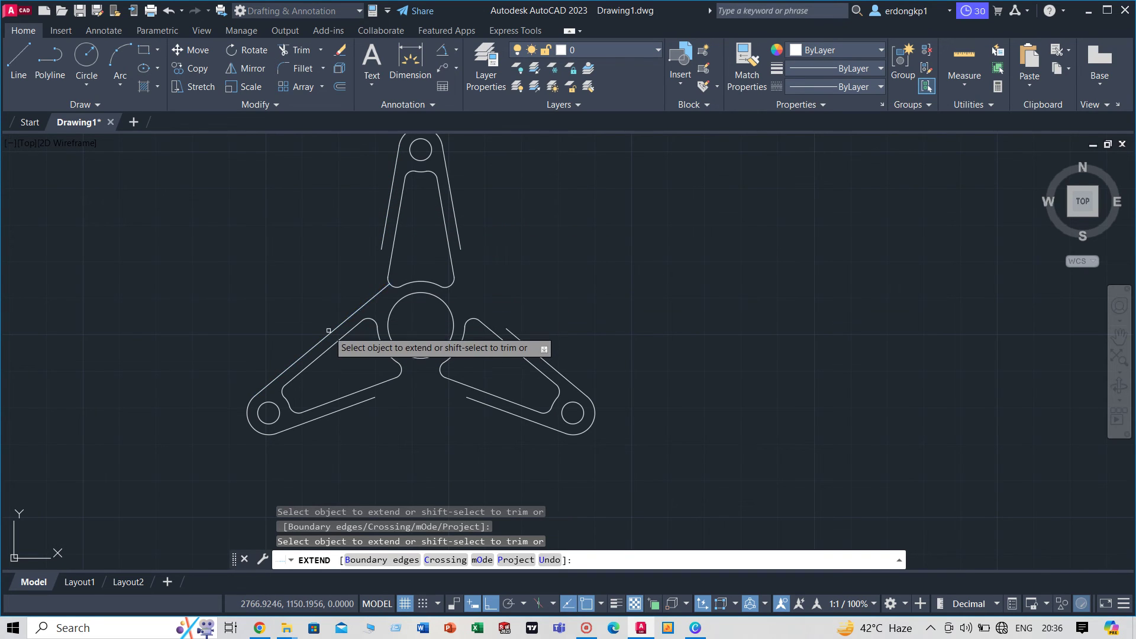
left_click(383, 235)
left_click(458, 230)
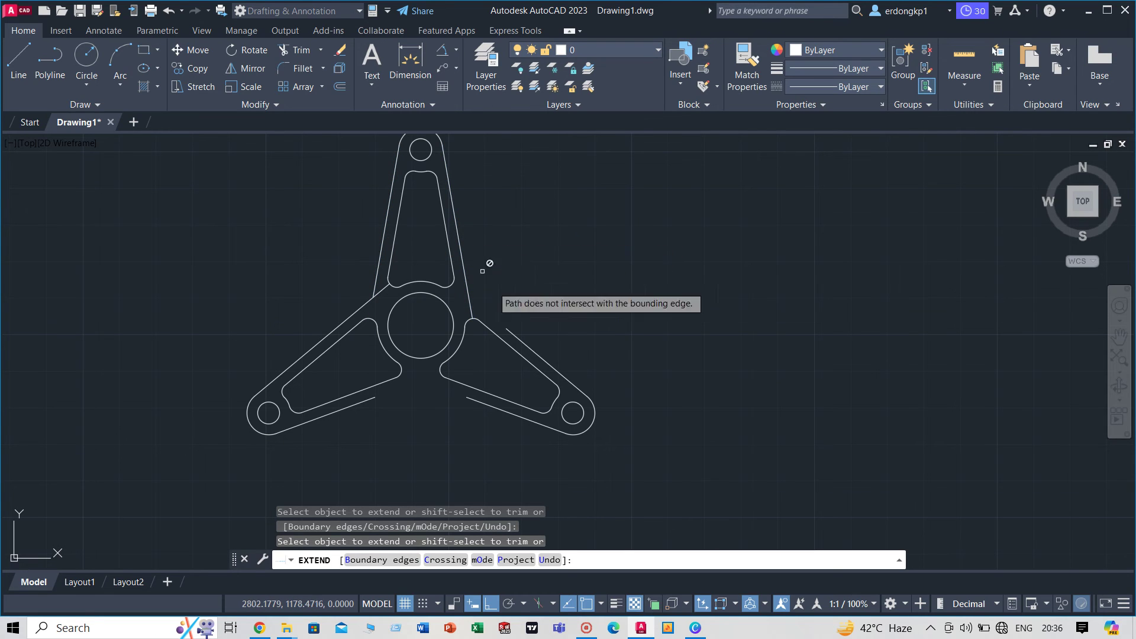
left_click(527, 347)
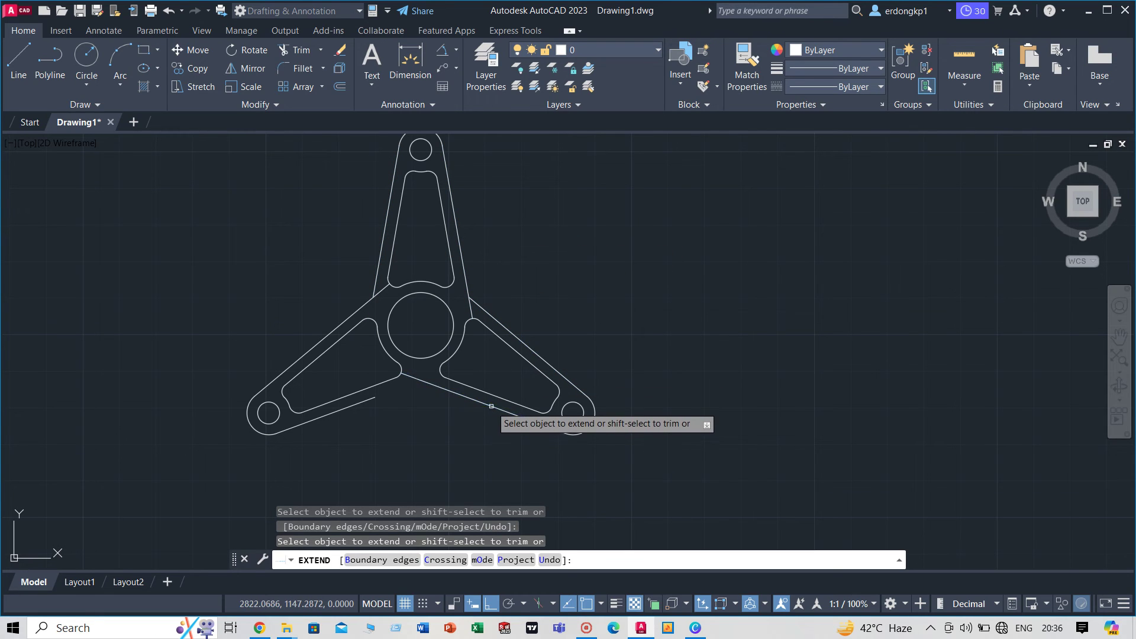
left_click(397, 402)
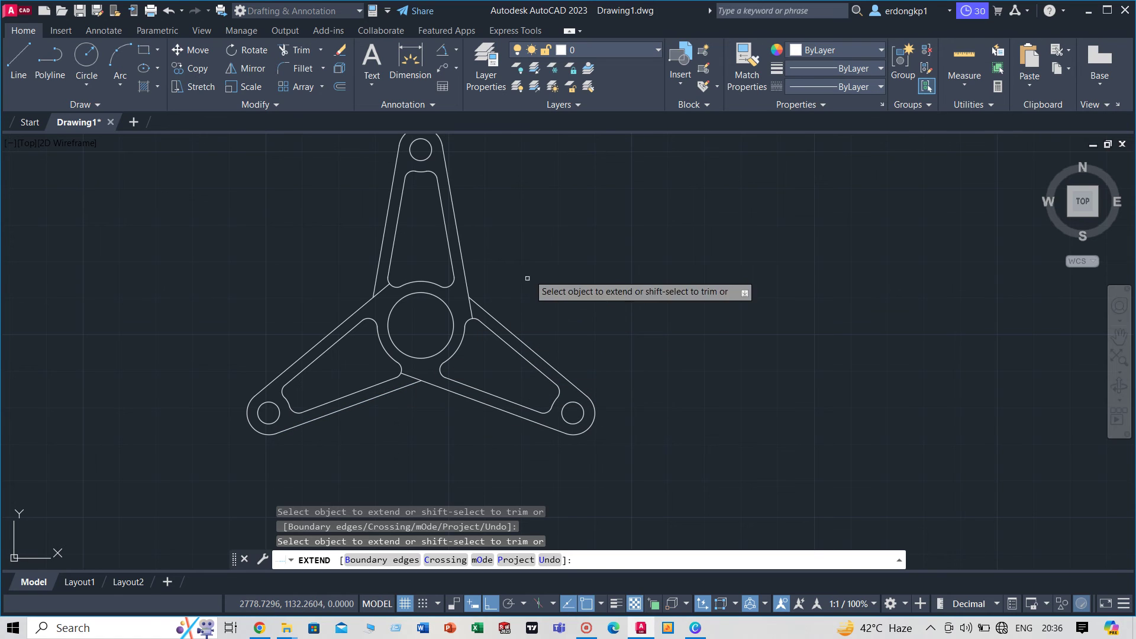
right_click(556, 245)
left_click(586, 253)
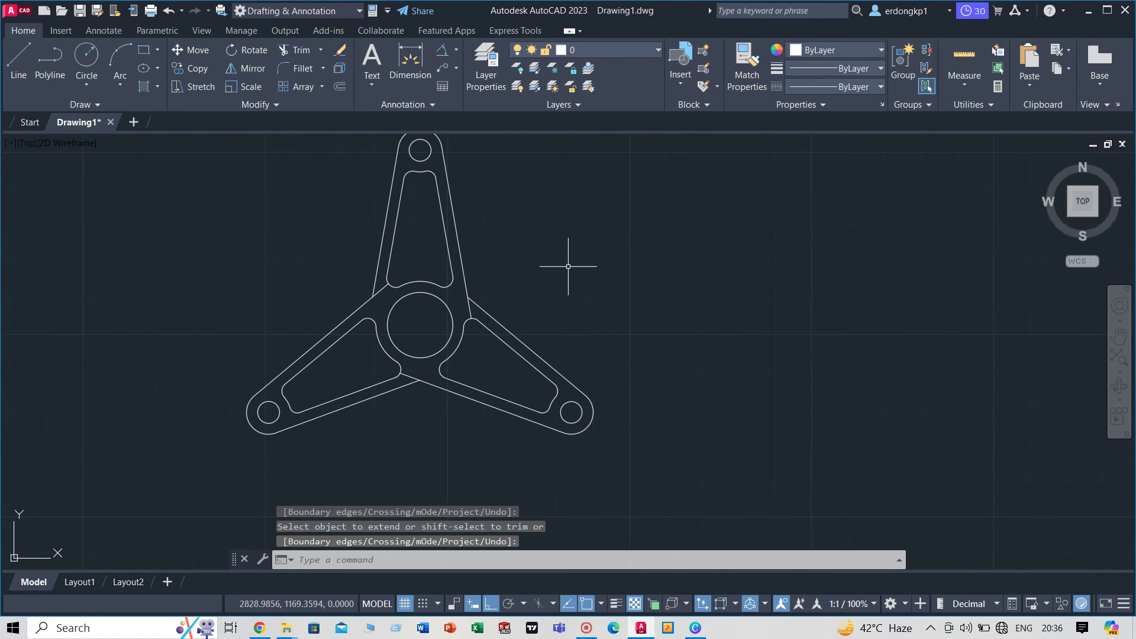
- Start a fillet with radius 18 in Multiple mode
type("F")
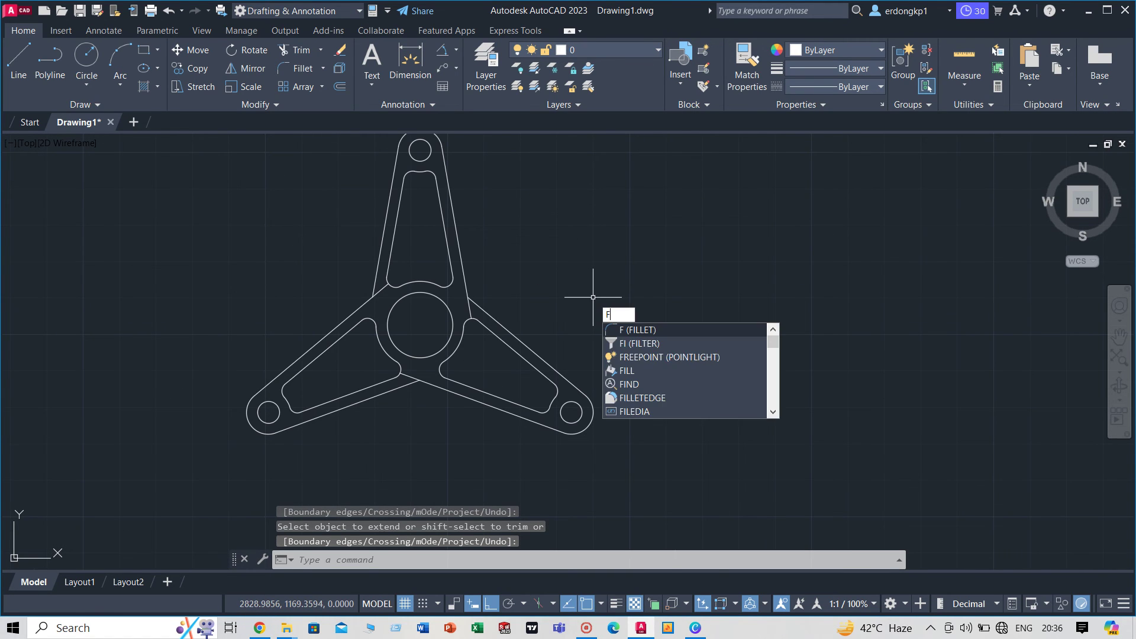
key("Return")
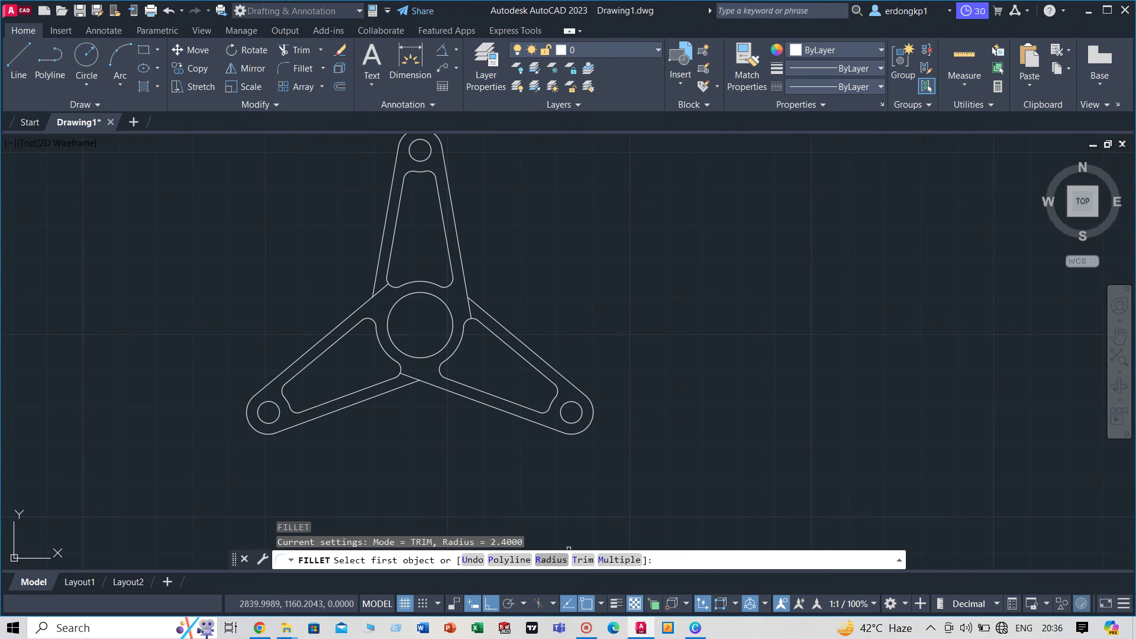
type("R")
key("Return")
type("18")
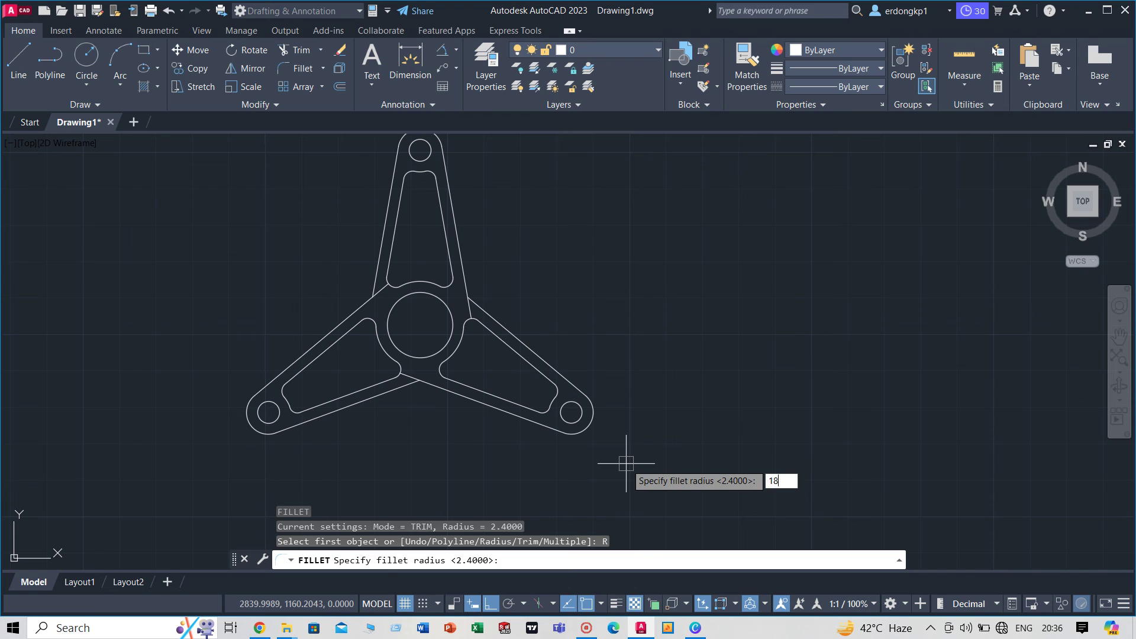
key("Return")
type("M")
key("Return")
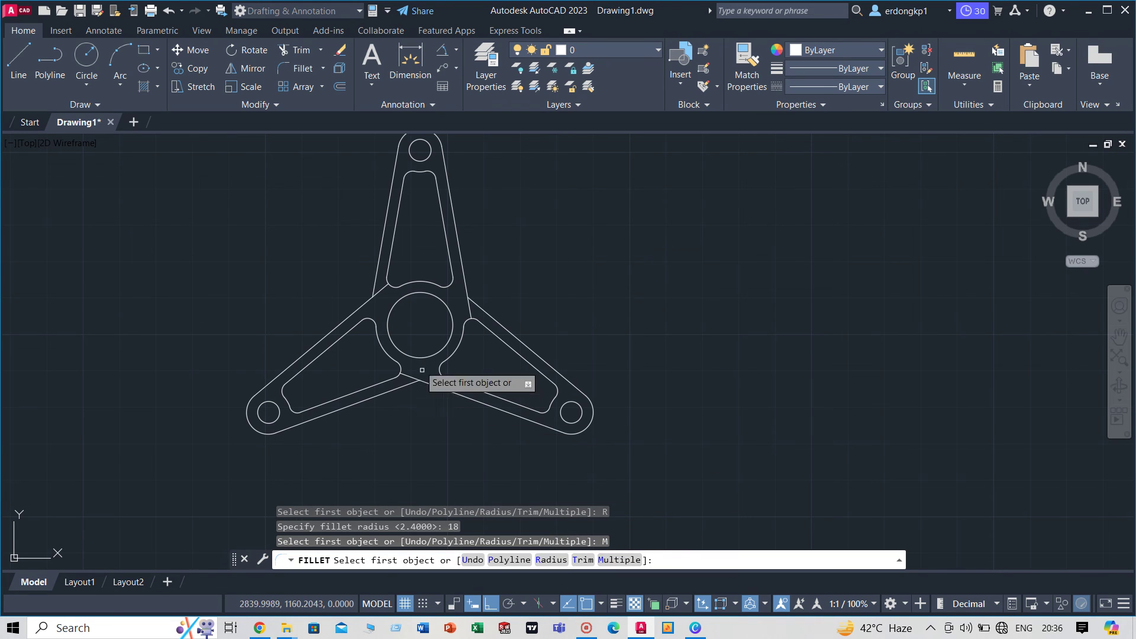
- Fillet the left–top, top–right and lower-arm outer corners, then finish
left_click(362, 303)
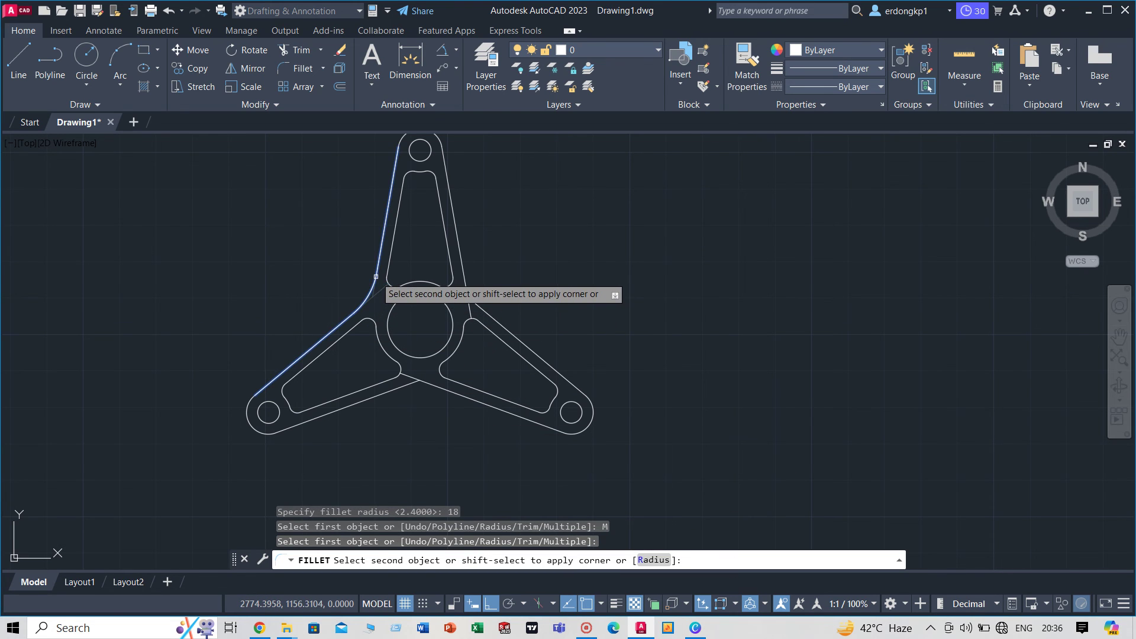
left_click(375, 277)
left_click(470, 293)
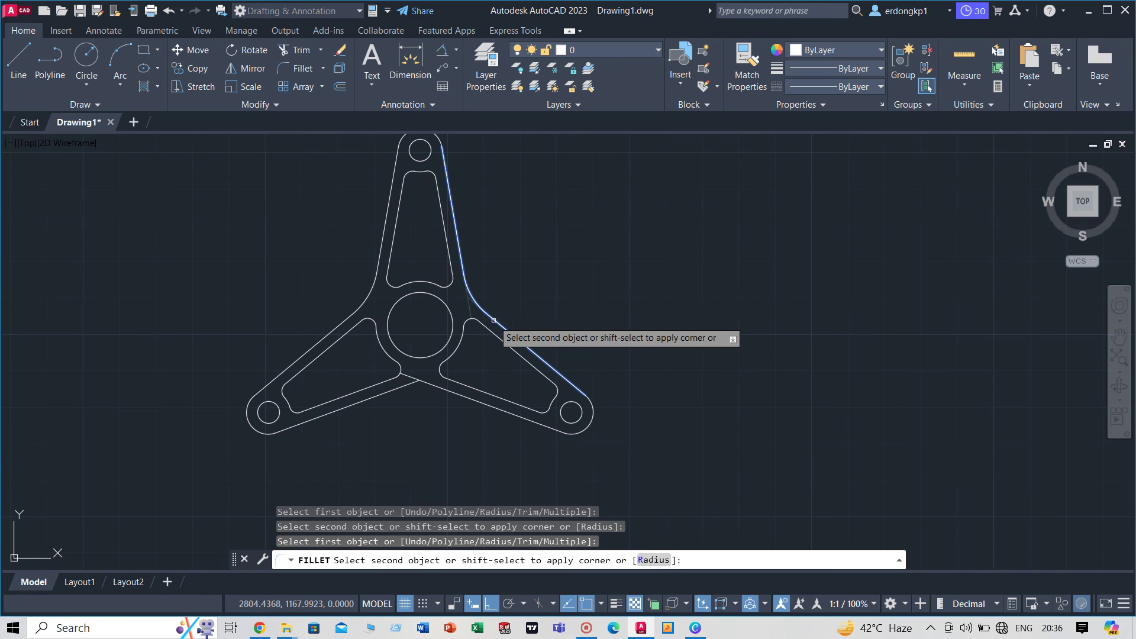
left_click(494, 320)
left_click(407, 390)
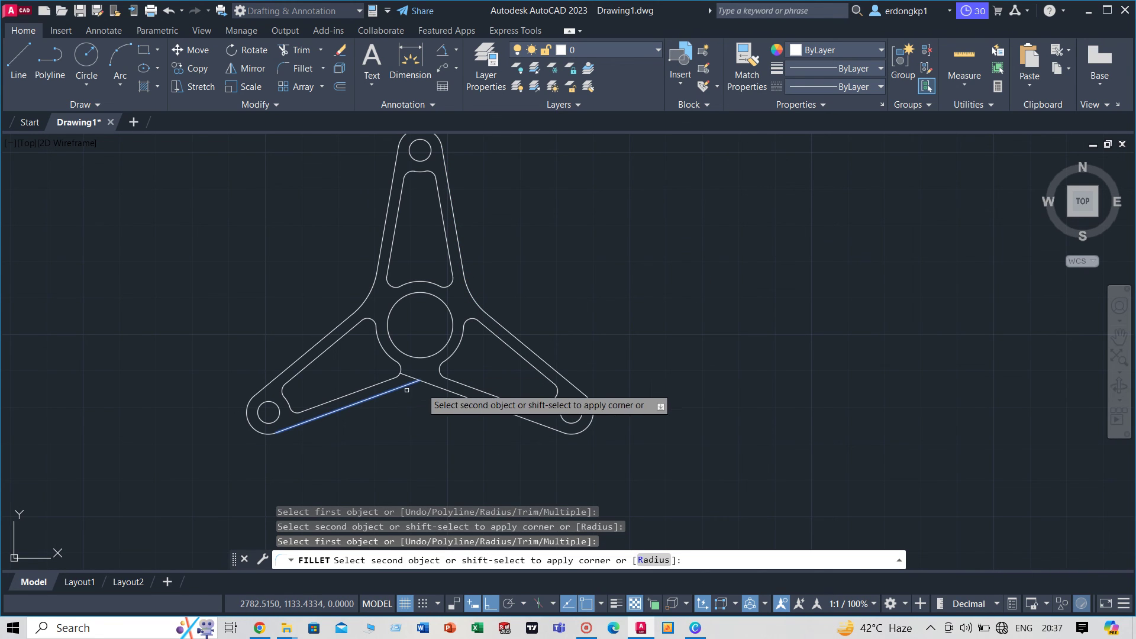
left_click(439, 389)
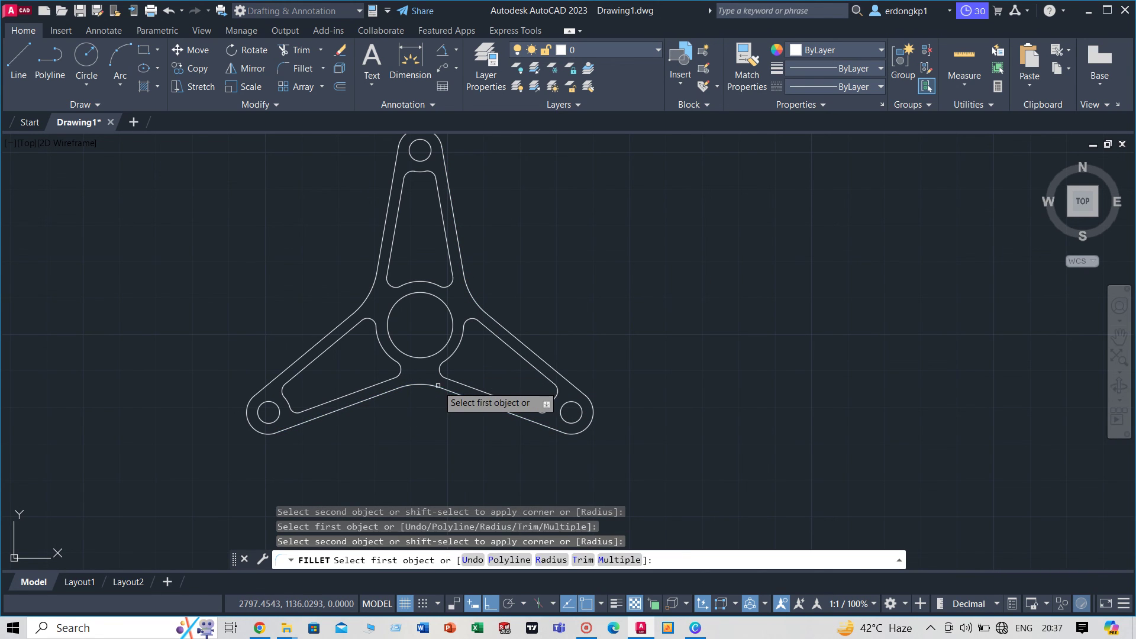
right_click(610, 268)
left_click(621, 281)
scroll(654, 256, "down", 2)
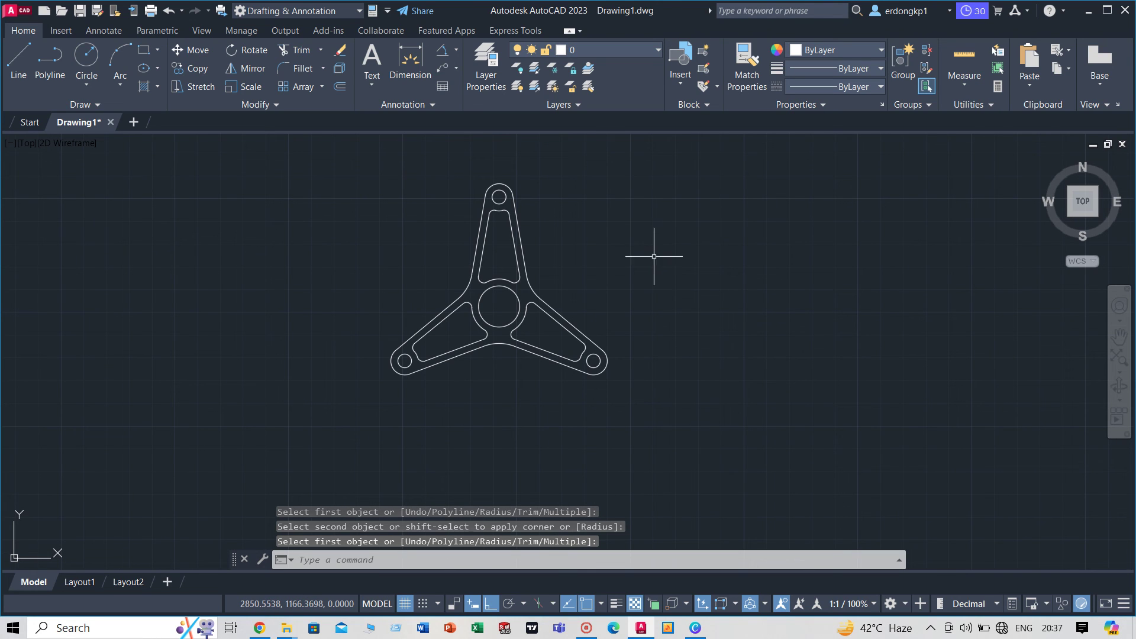
- Crossing-select the whole bracket and rotate it -30° about the hub centre
left_click(628, 166)
left_click(356, 424)
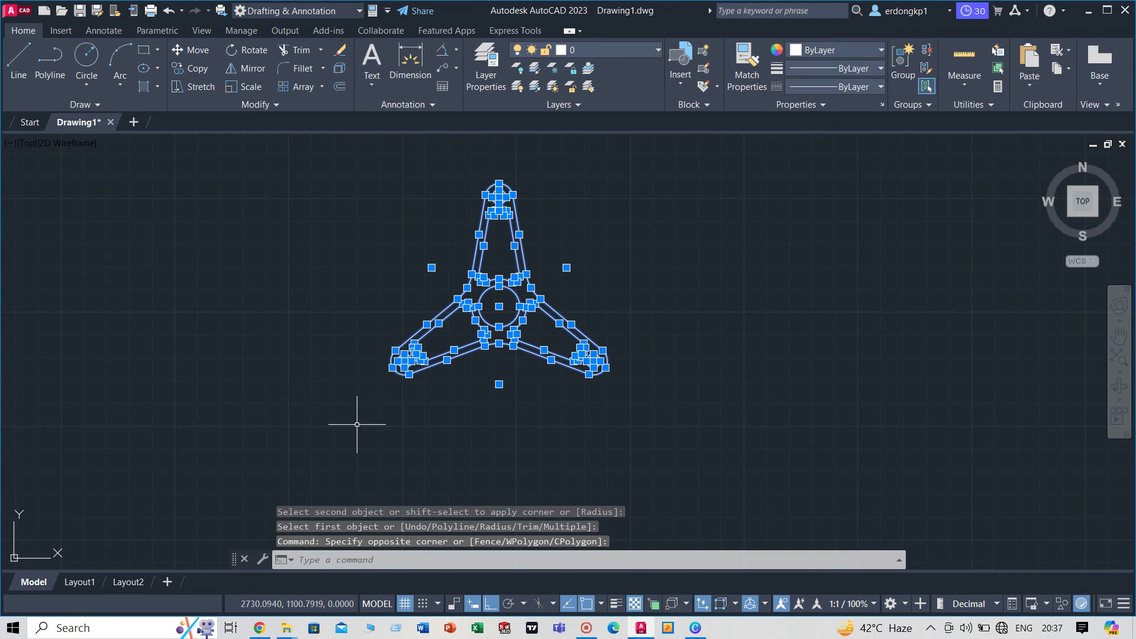
type("RO")
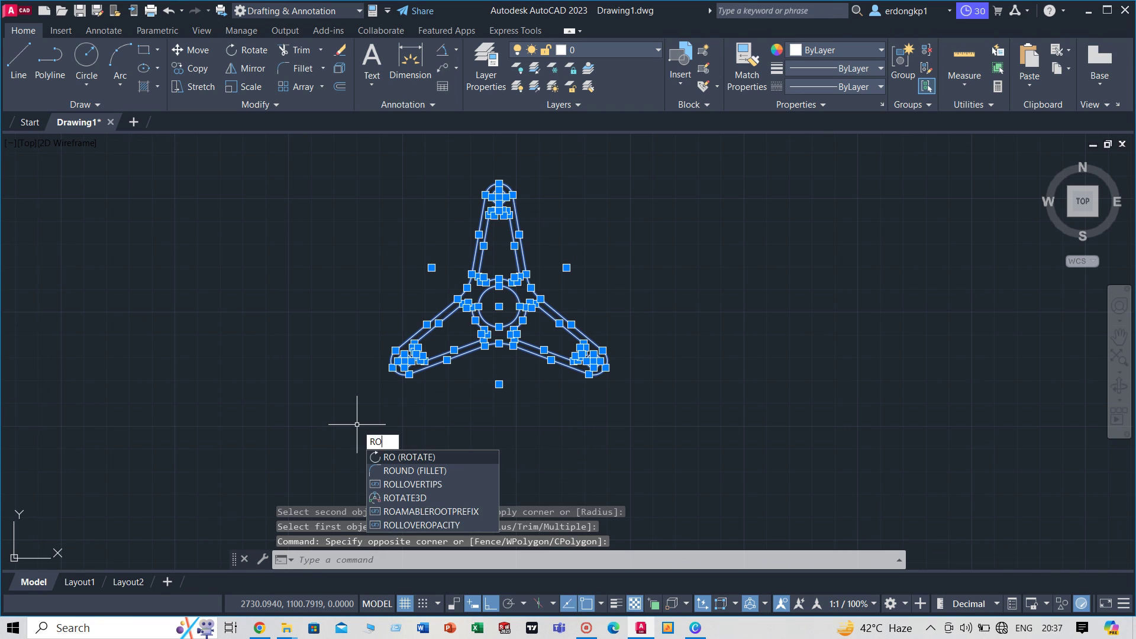
key("Return")
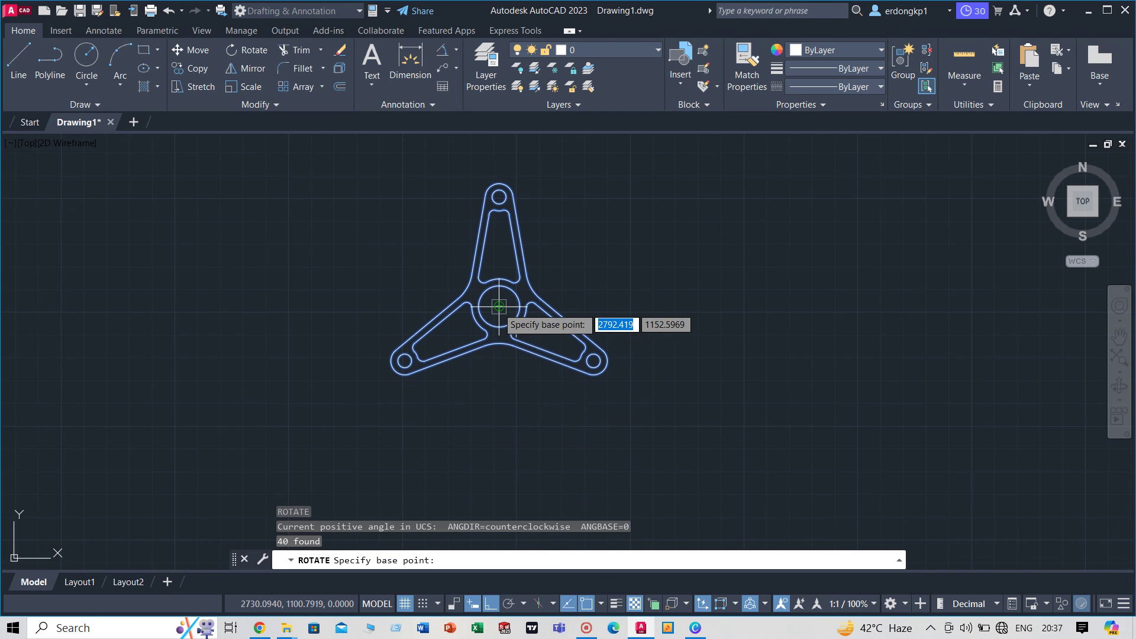
left_click(499, 307)
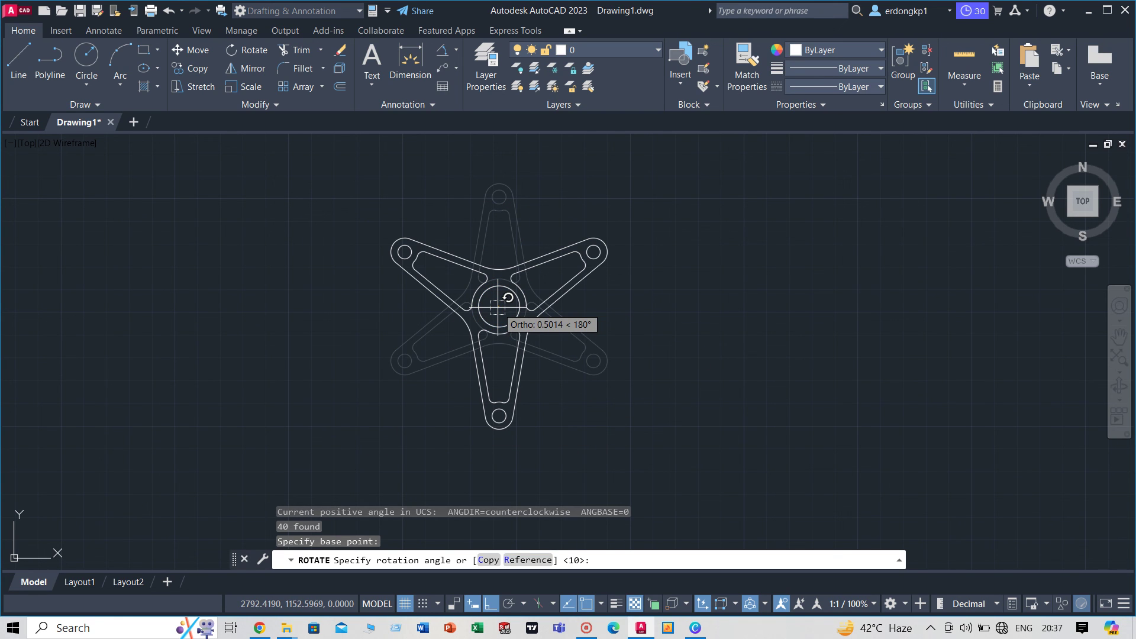
type("-30")
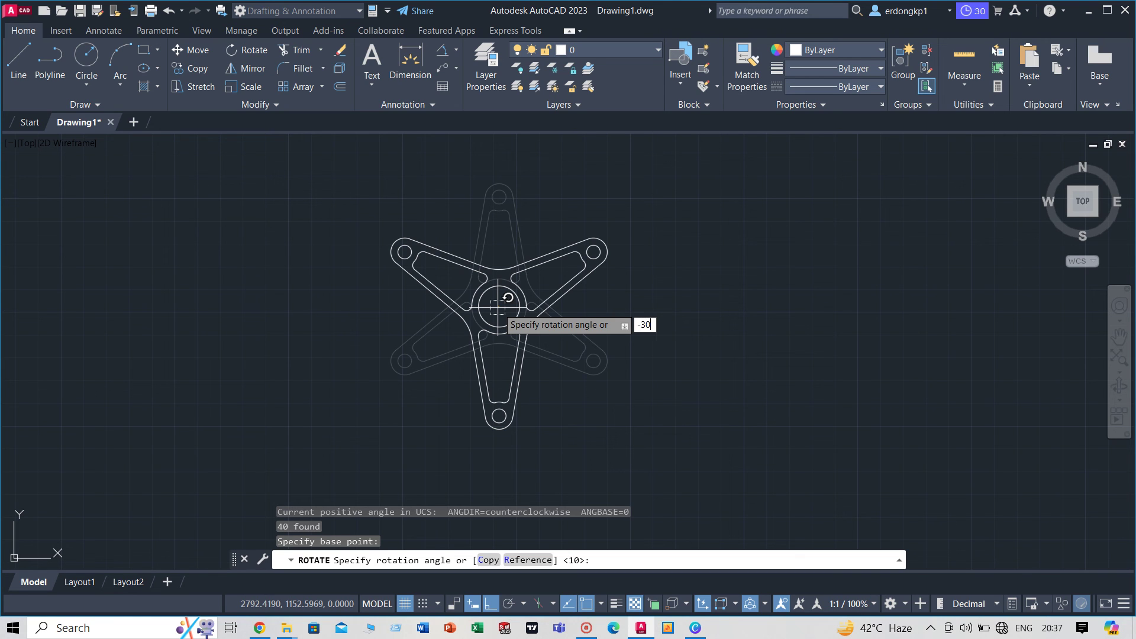
key("Return")
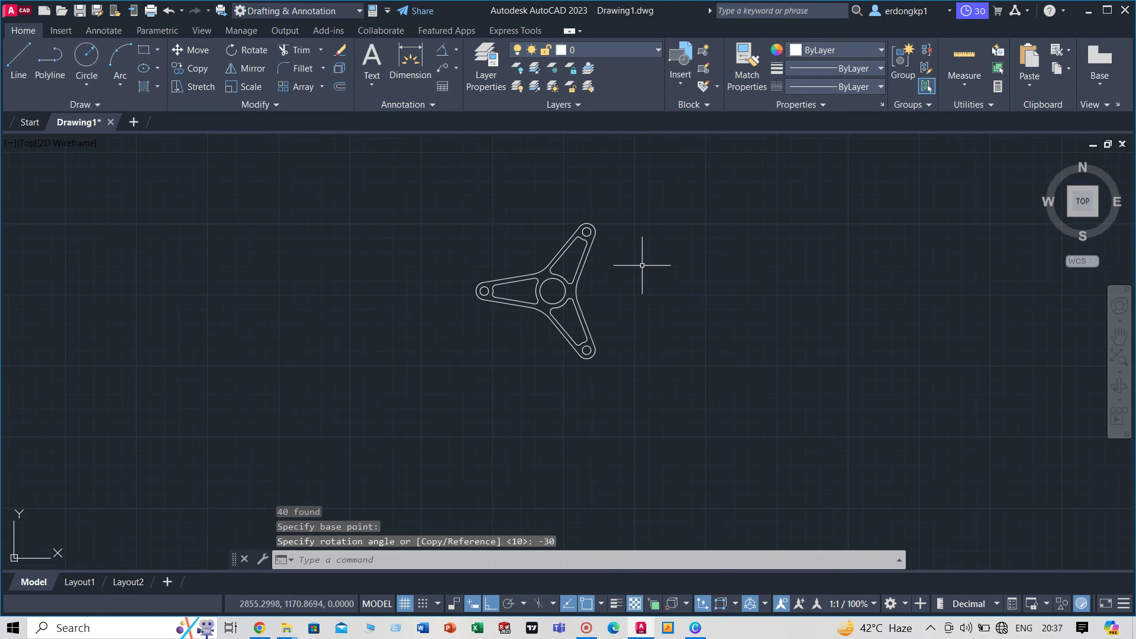
scroll(641, 265, "up", 2)
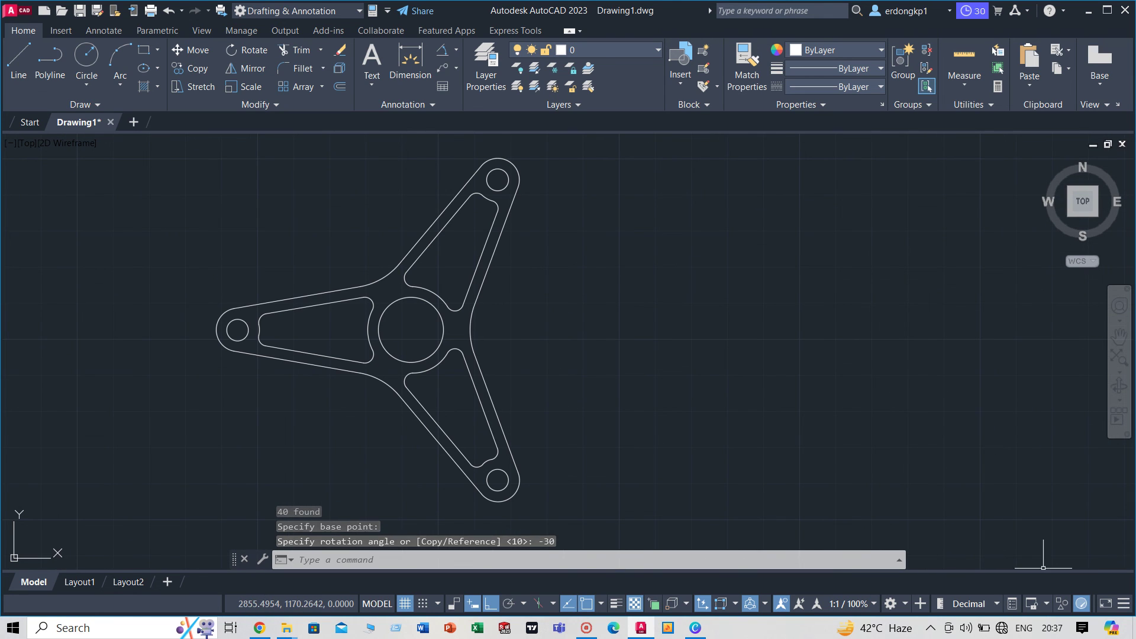
- Turn on Clean Screen, then zoom and pan to centre the rotated bracket
key("ctrl+0")
scroll(497, 485, "up", 2)
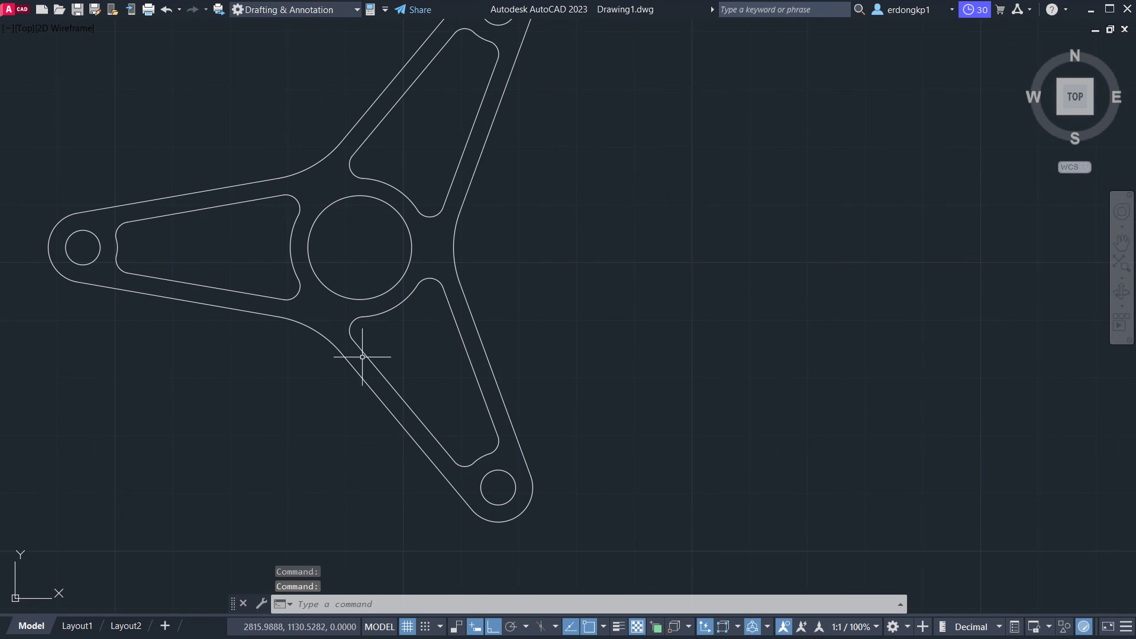
scroll(303, 314, "down", 2)
middle_click_drag(303, 315, 497, 325)
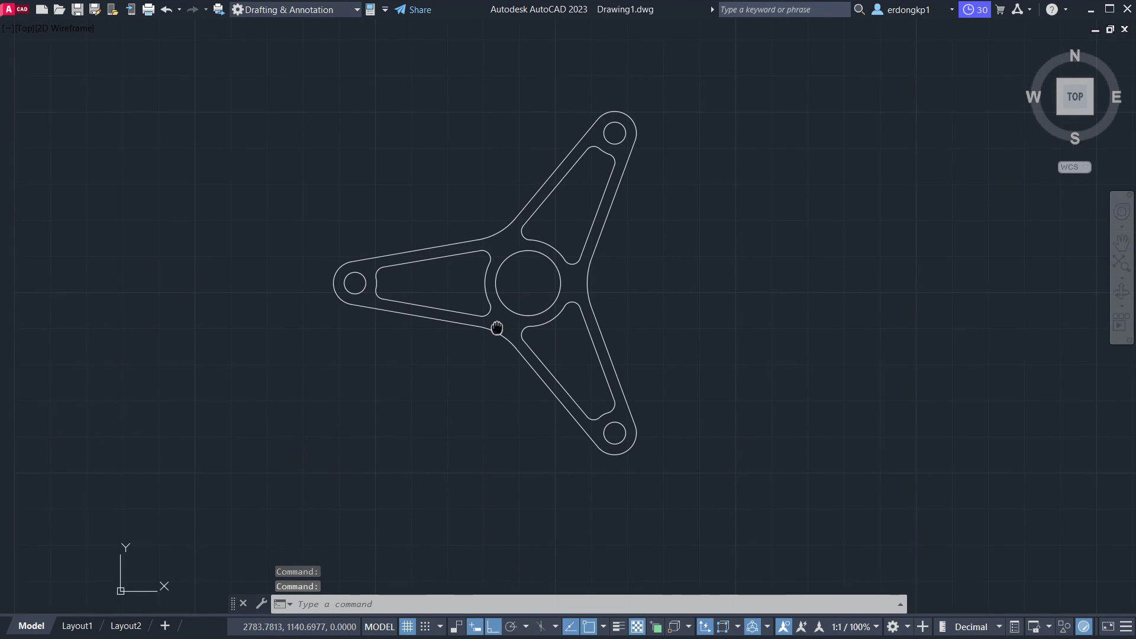
scroll(672, 312, "up", 2)
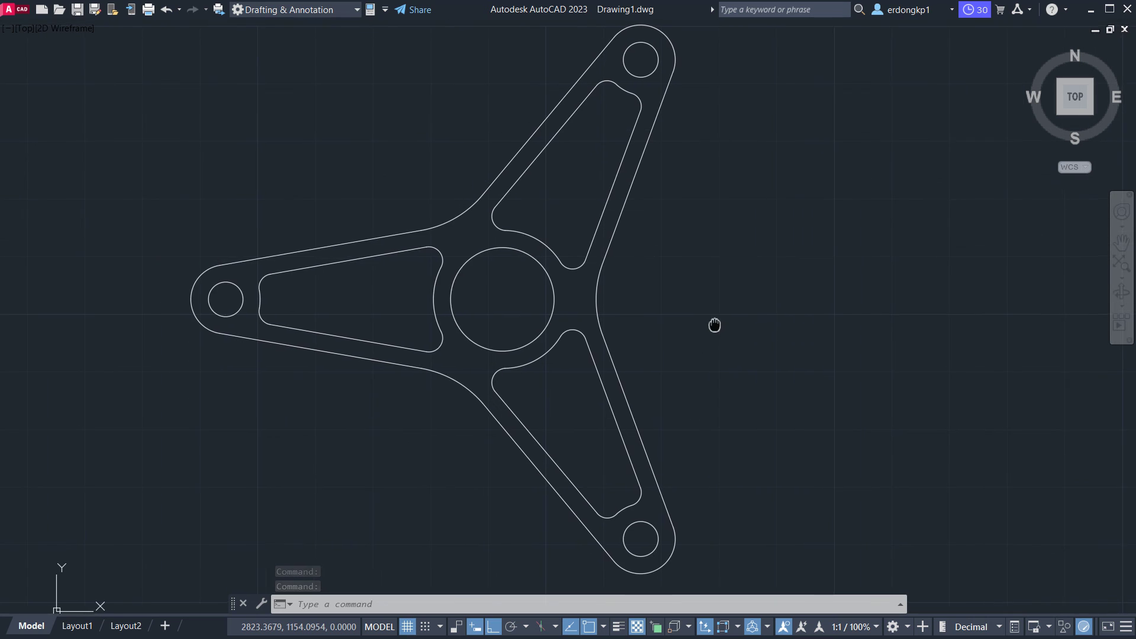
middle_click_drag(716, 325, 766, 335)
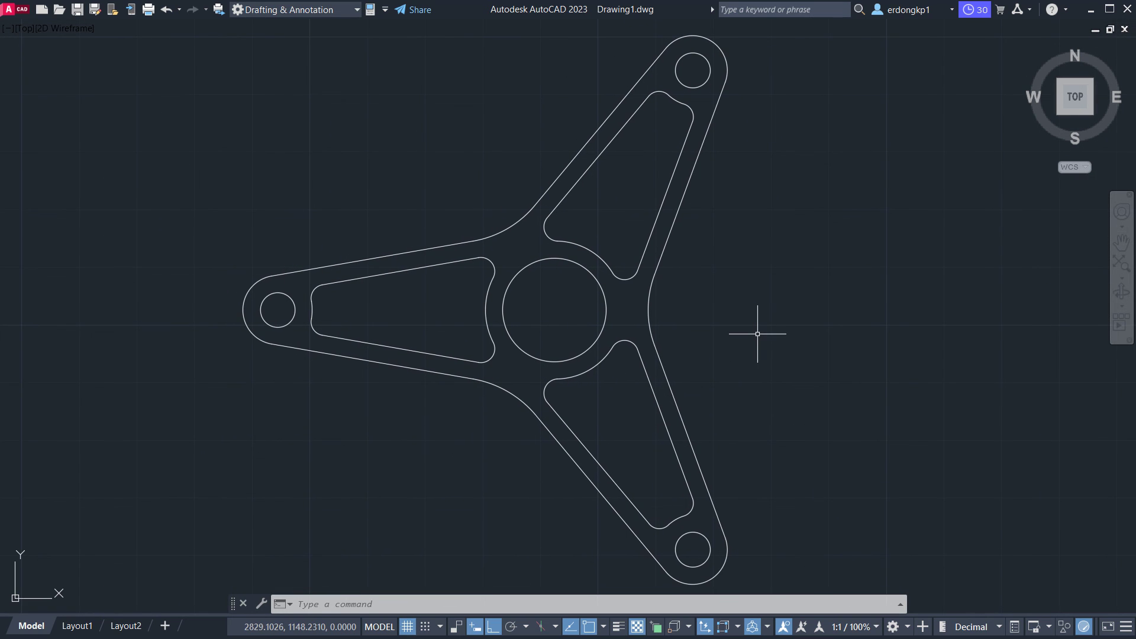